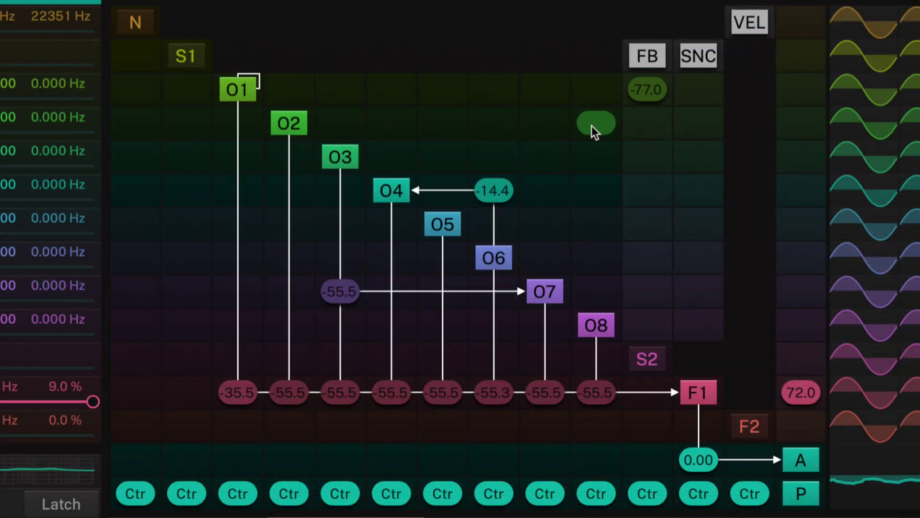
Route Operator 8 into Operator 2 in the FM matrix at an amount of -56.6
{"action": "left_click_drag", "start_coordinate": [489, 132], "coordinate": [490, 125]}
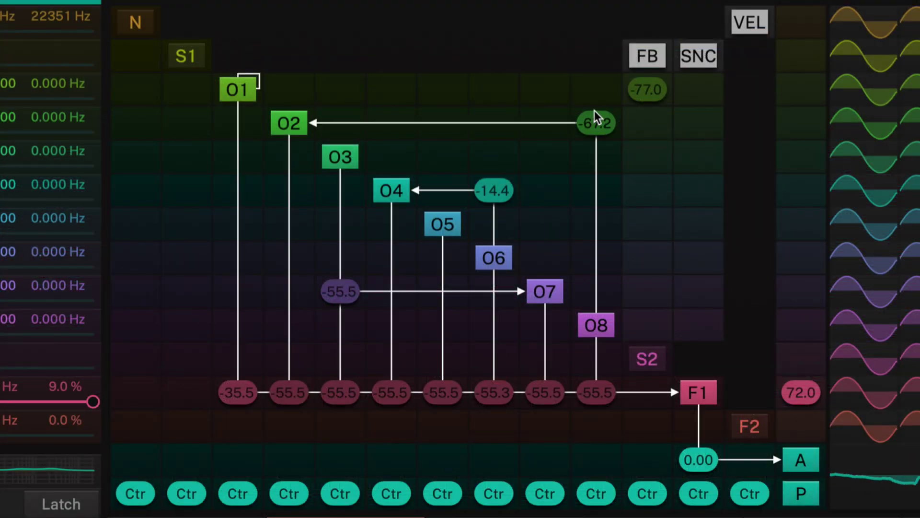
{"action": "left_click_drag", "start_coordinate": [594, 110], "coordinate": [597, 81]}
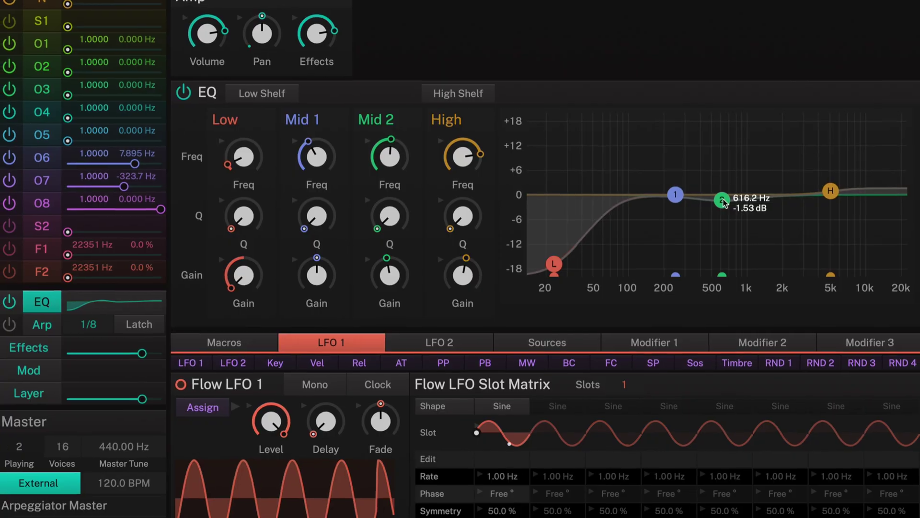
Cut the EQ Mid 2 band to about -6.27 dB near 598 Hz and boost the High band near 6 kHz
{"action": "left_click_drag", "start_coordinate": [722, 200], "coordinate": [721, 220]}
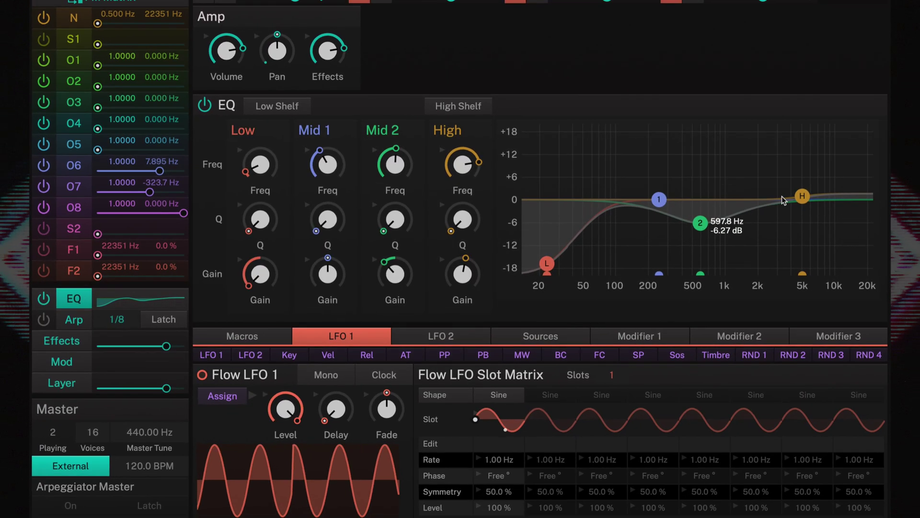
{"action": "left_click_drag", "start_coordinate": [803, 197], "coordinate": [780, 173]}
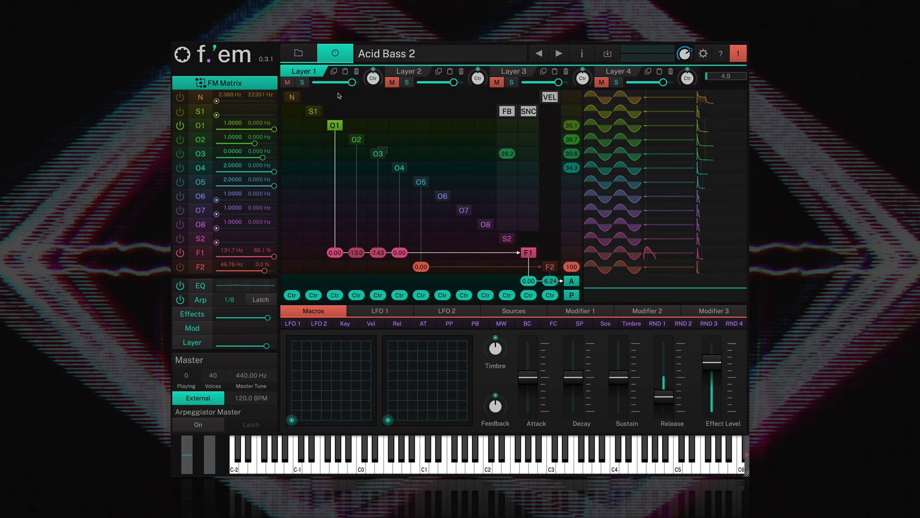
Open the preset browser, then check for updates from the About and credits panel and close it
{"action": "left_click", "coordinate": [299, 53]}
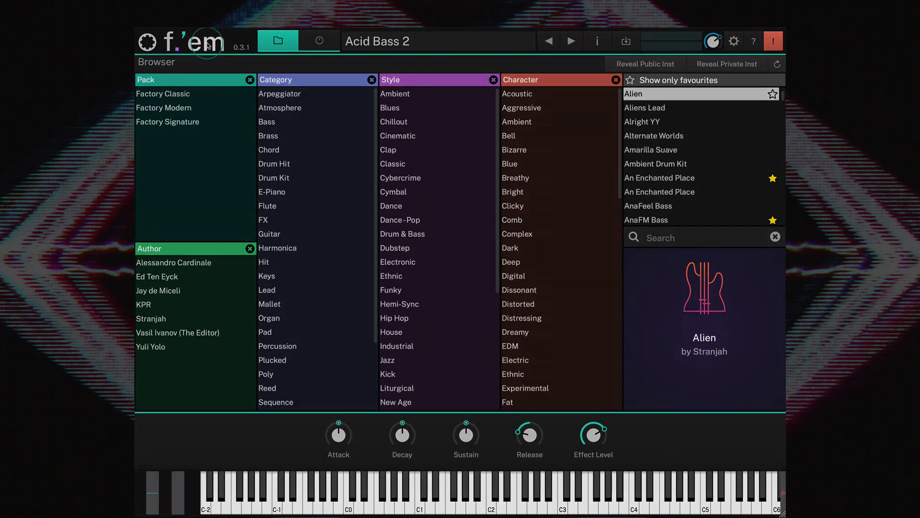
{"action": "left_click", "coordinate": [208, 45]}
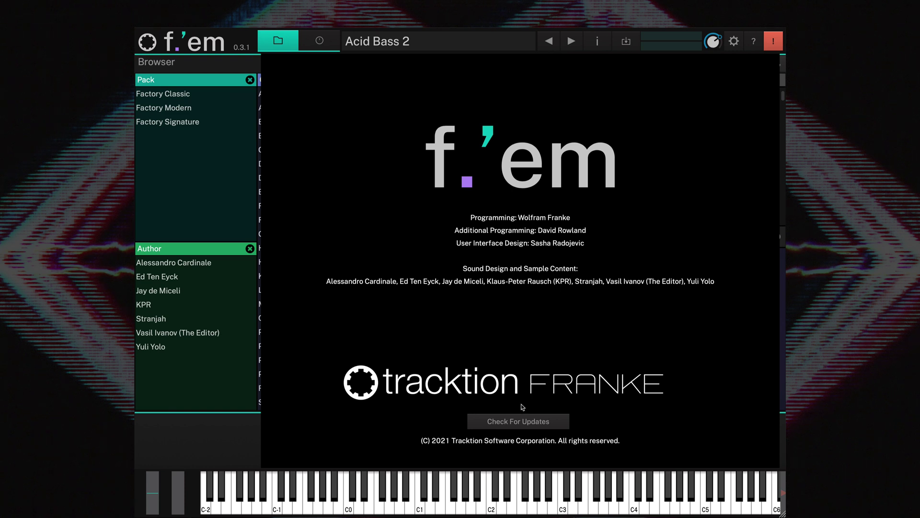
{"action": "left_click", "coordinate": [523, 425]}
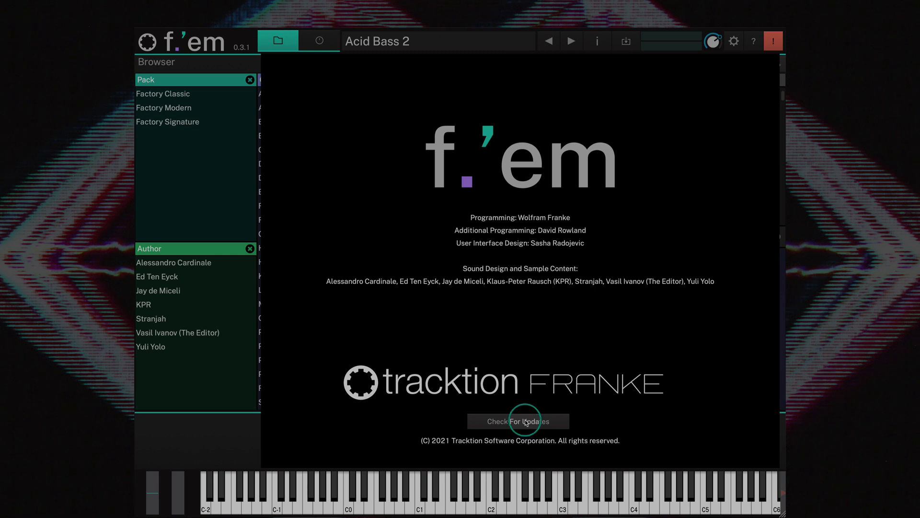
{"action": "left_click", "coordinate": [522, 355]}
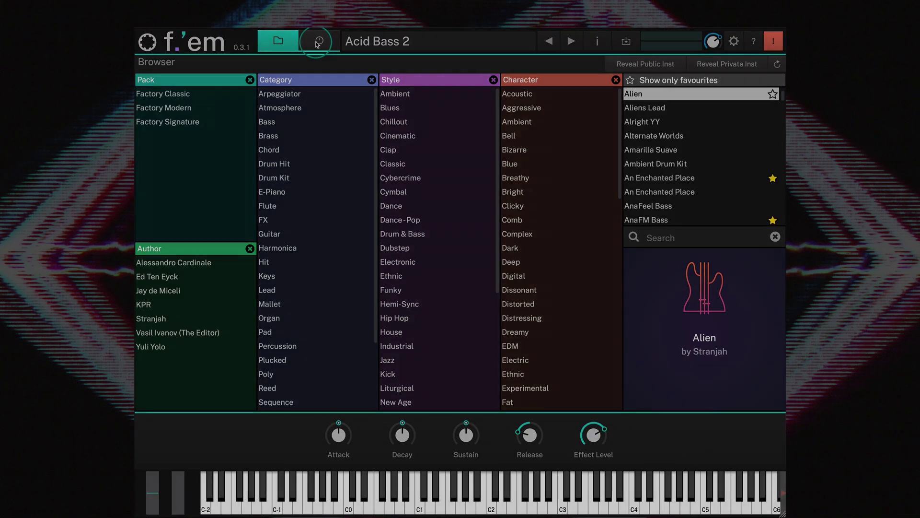
{"action": "left_click", "coordinate": [319, 43]}
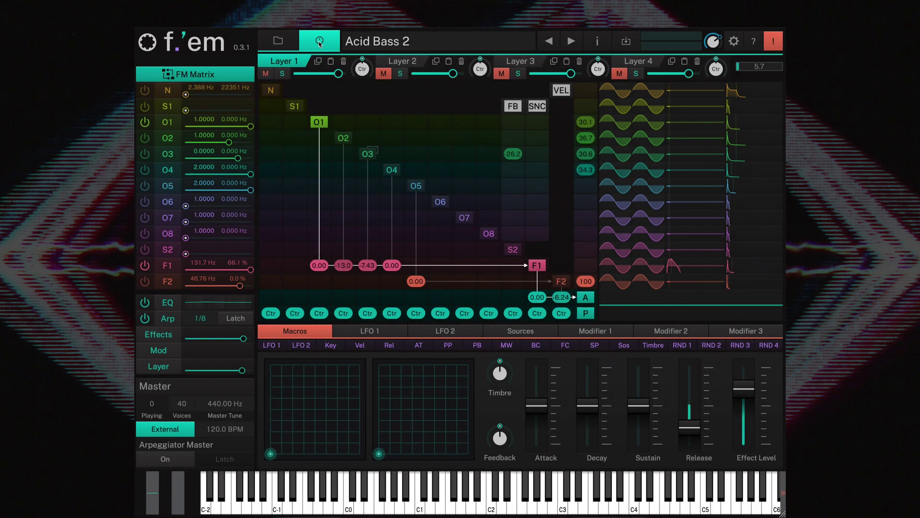
{"action": "left_click", "coordinate": [279, 42]}
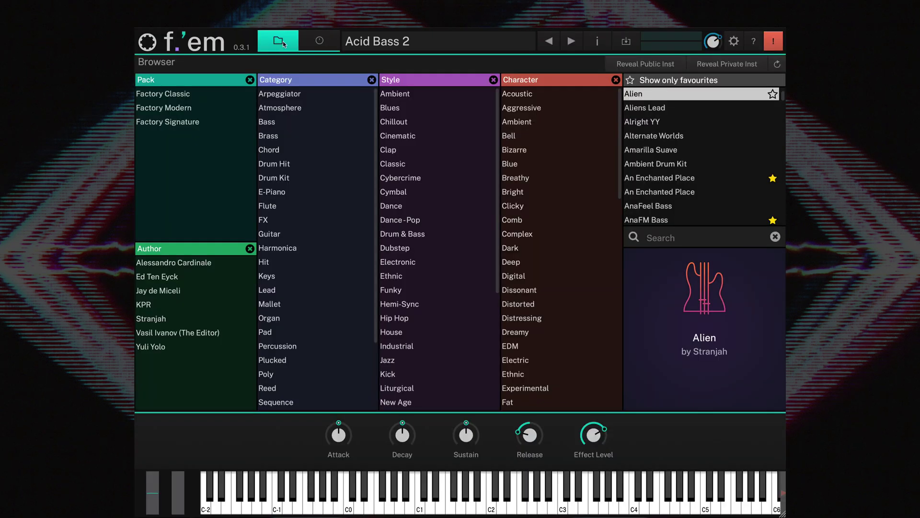
{"action": "left_click", "coordinate": [379, 42]}
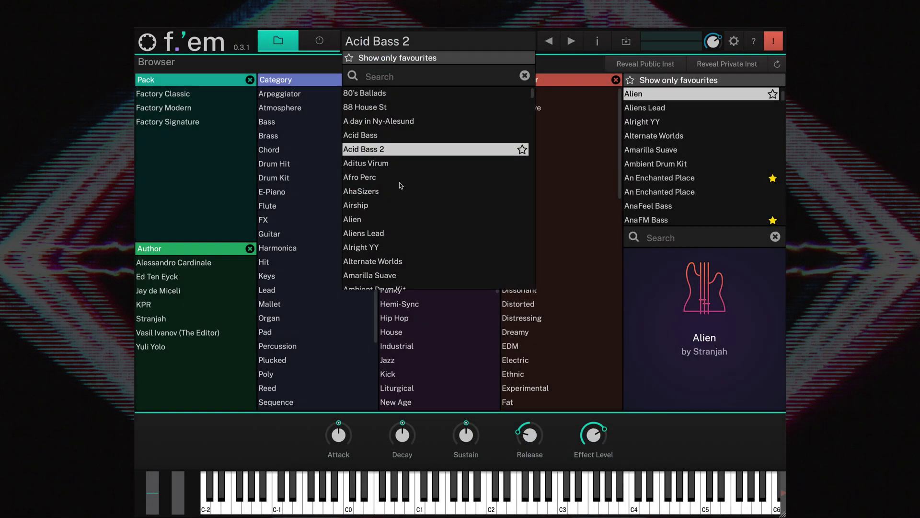
{"action": "scroll", "coordinate": [401, 185], "scroll_direction": "down", "scroll_amount": 3}
{"action": "scroll", "coordinate": [401, 185], "scroll_direction": "up", "scroll_amount": 1}
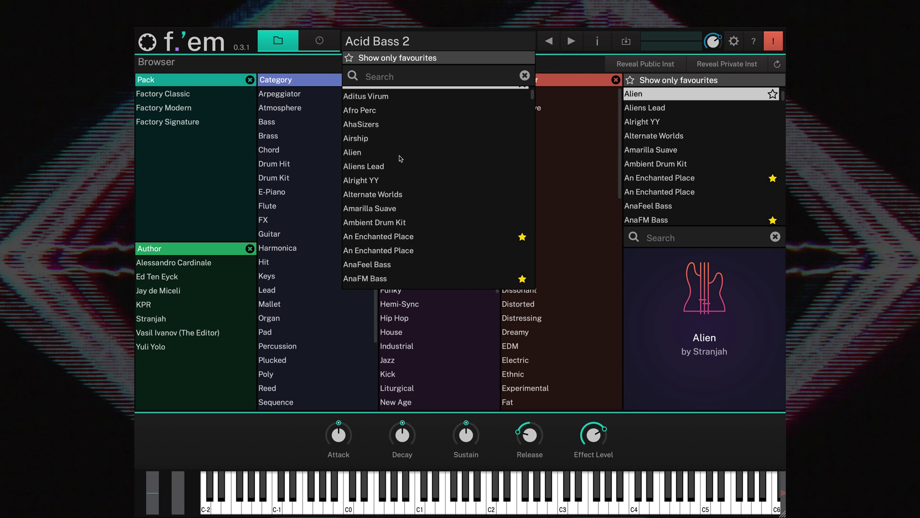
{"action": "left_click", "coordinate": [392, 77]}
{"action": "type", "text": "bass"}
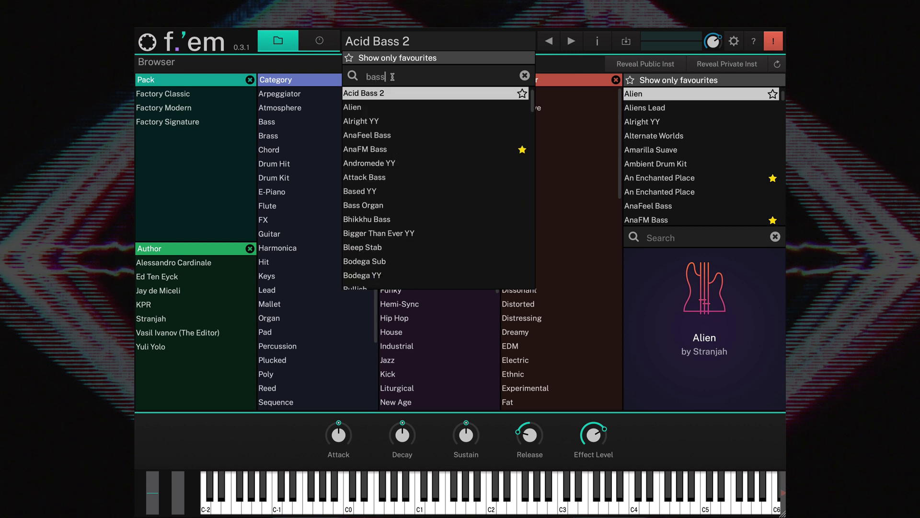
{"action": "left_click", "coordinate": [398, 43]}
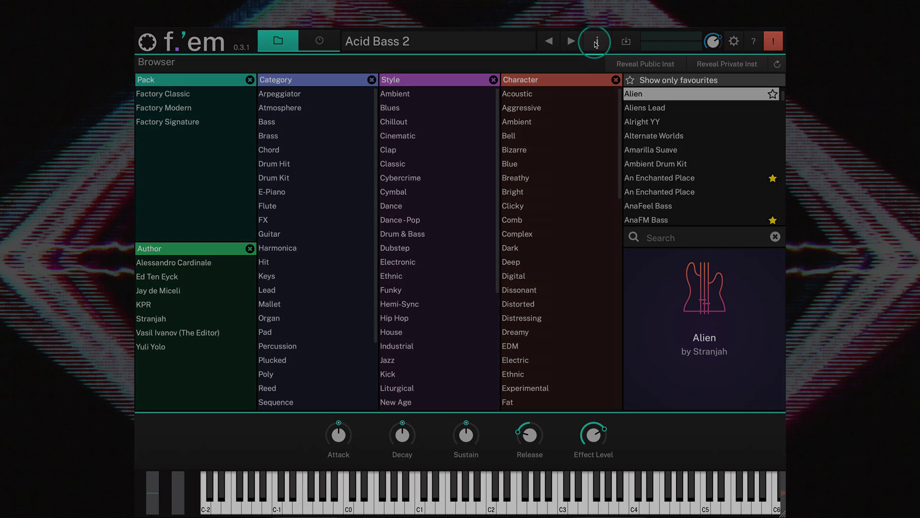
View and close the preset's instrument info, then lower the master volume to -31.5 dB
{"action": "left_click", "coordinate": [598, 42]}
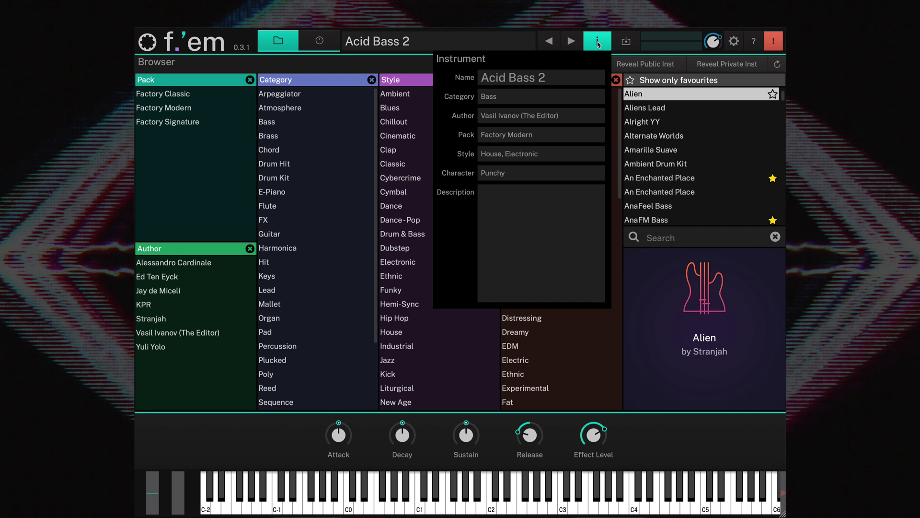
{"action": "left_click", "coordinate": [598, 42]}
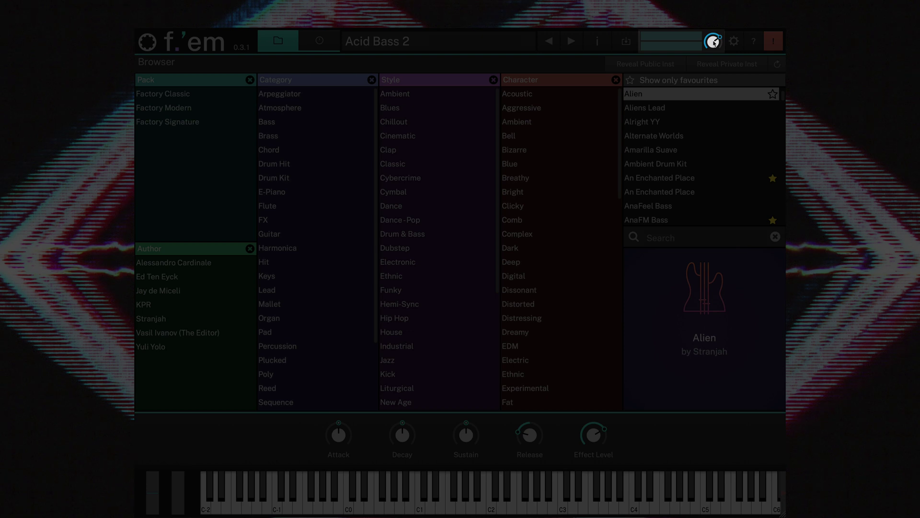
{"action": "left_click_drag", "start_coordinate": [714, 42], "coordinate": [709, 156]}
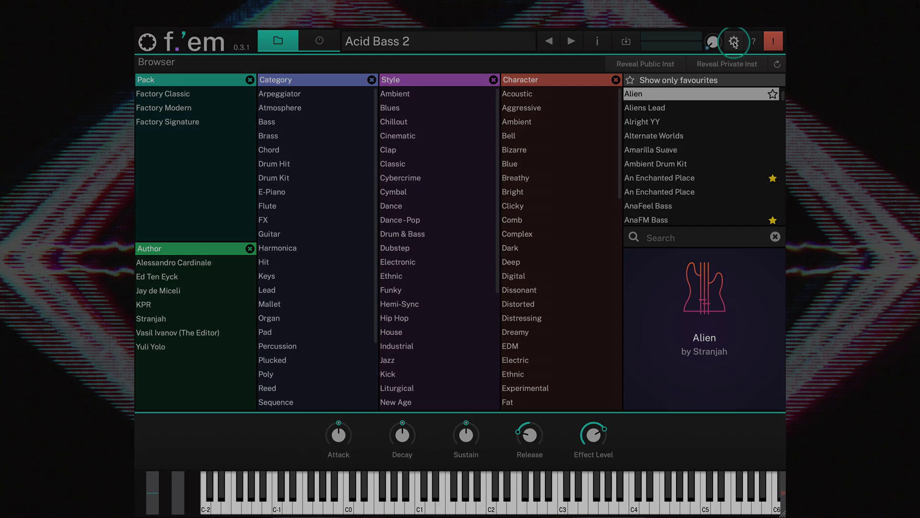
In Global settings, switch MPE and Multiple Cores off and back on
{"action": "left_click", "coordinate": [734, 42]}
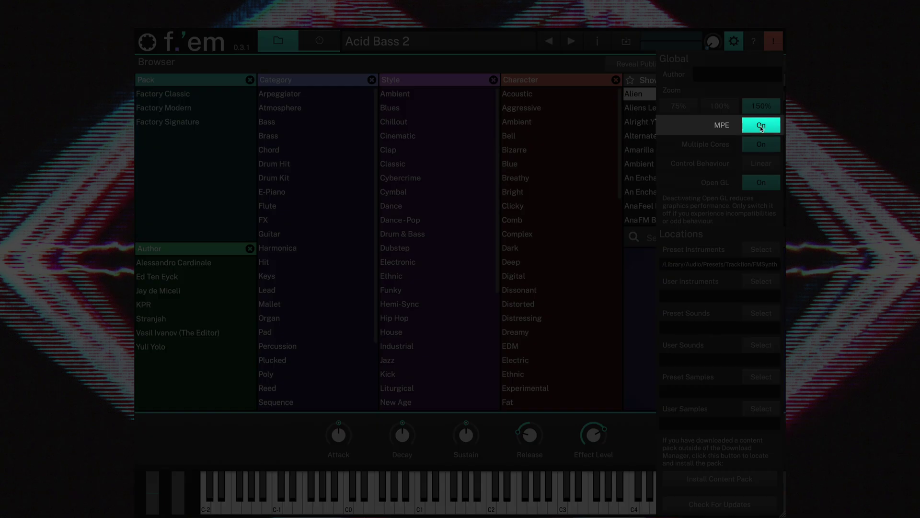
{"action": "left_click", "coordinate": [761, 126]}
{"action": "left_click", "coordinate": [761, 125]}
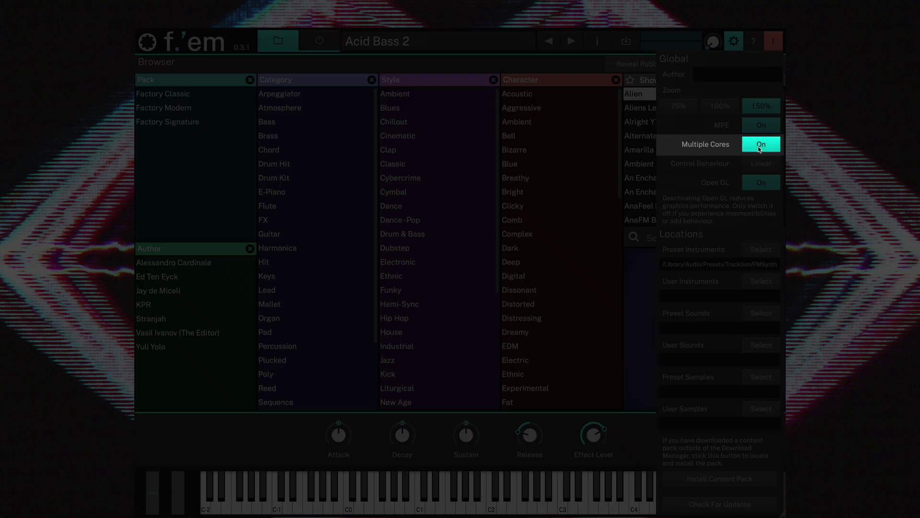
{"action": "left_click", "coordinate": [761, 149]}
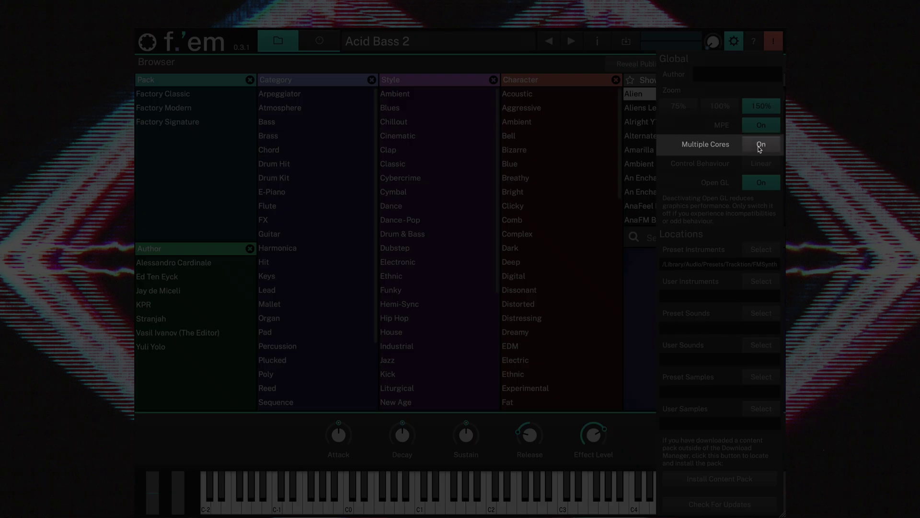
{"action": "left_click", "coordinate": [761, 149]}
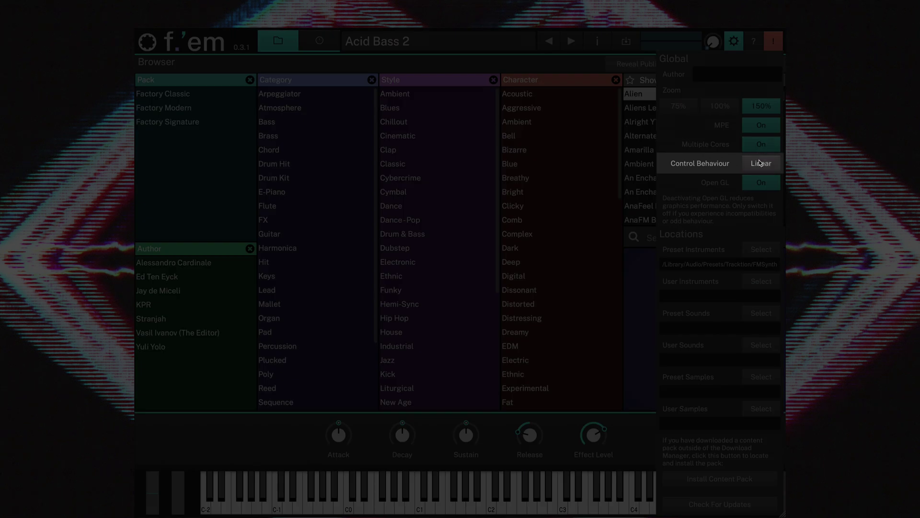
{"action": "left_click", "coordinate": [761, 164]}
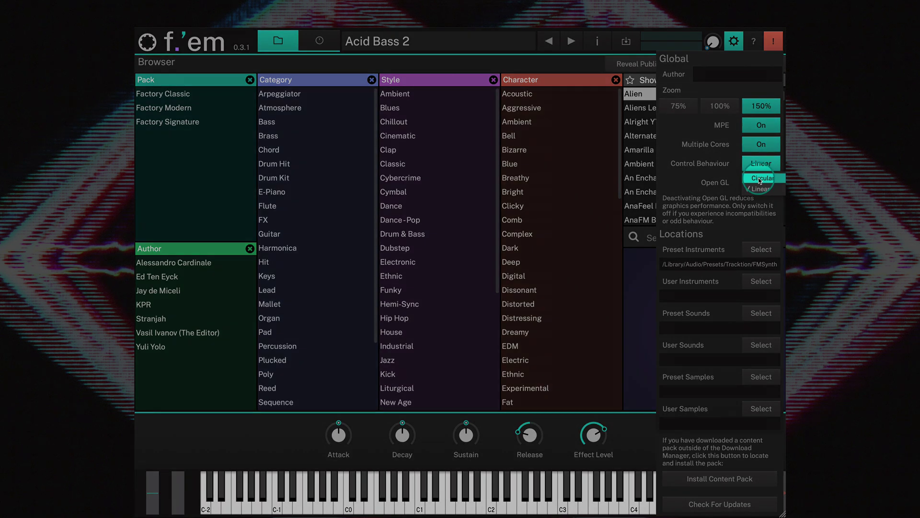
{"action": "left_click", "coordinate": [762, 178]}
{"action": "left_click_drag", "start_coordinate": [484, 414], "coordinate": [485, 453]}
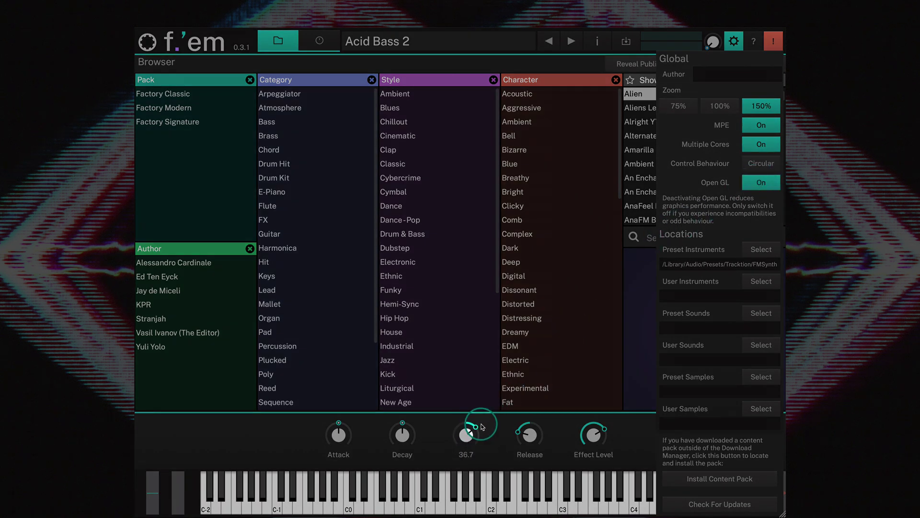
{"action": "mouse_move", "coordinate": [482, 427]}
{"action": "left_mouse_down"}
{"action": "mouse_move", "coordinate": [453, 419]}
{"action": "mouse_move", "coordinate": [437, 455]}
{"action": "mouse_move", "coordinate": [448, 415]}
{"action": "mouse_move", "coordinate": [486, 405]}
{"action": "mouse_move", "coordinate": [496, 460]}
{"action": "mouse_move", "coordinate": [499, 432]}
{"action": "mouse_move", "coordinate": [481, 412]}
{"action": "left_mouse_up"}
{"action": "left_click", "coordinate": [760, 163]}
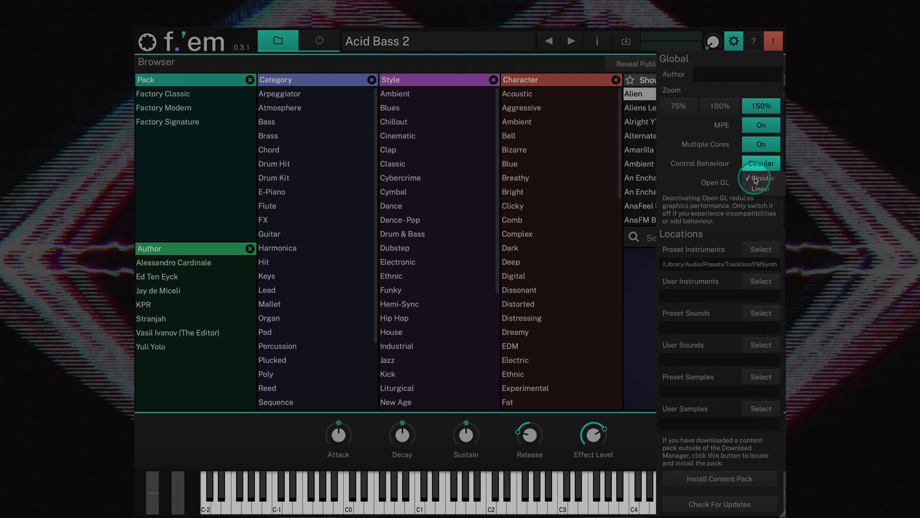
{"action": "left_click", "coordinate": [761, 189]}
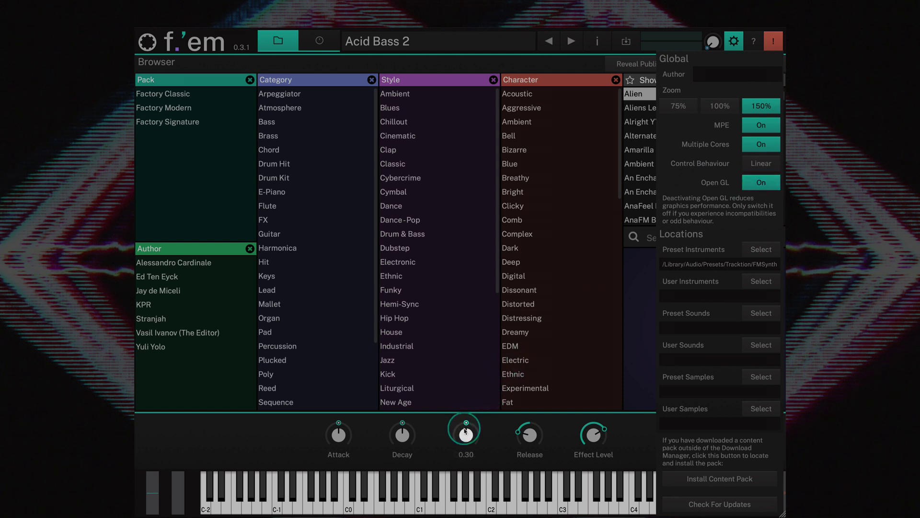
{"action": "left_click_drag", "start_coordinate": [465, 431], "coordinate": [465, 517]}
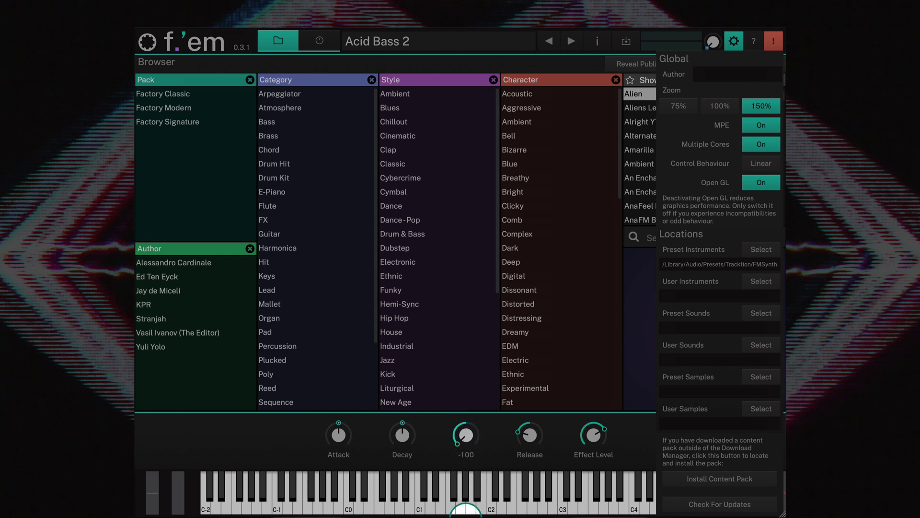
{"action": "double_click", "coordinate": [466, 435]}
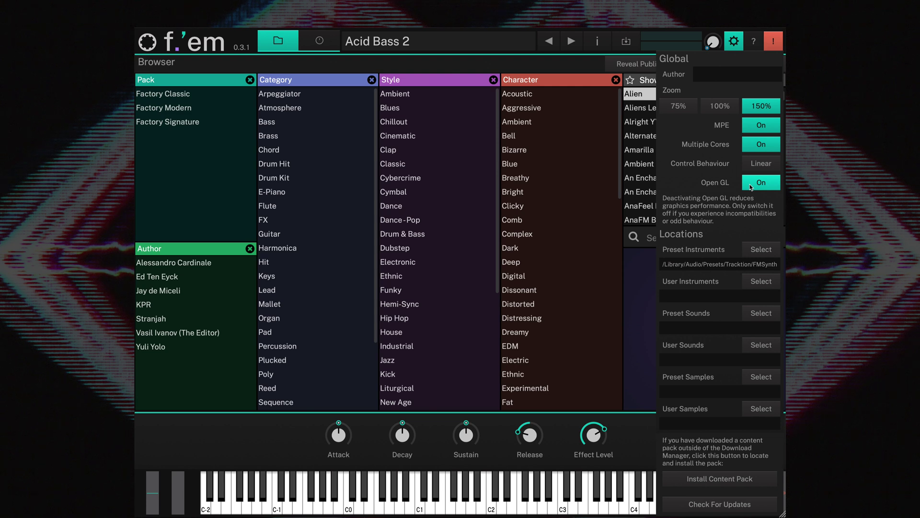
Close the global settings, try the ? help and red ! buttons, and refresh the preset library
{"action": "left_click", "coordinate": [735, 47]}
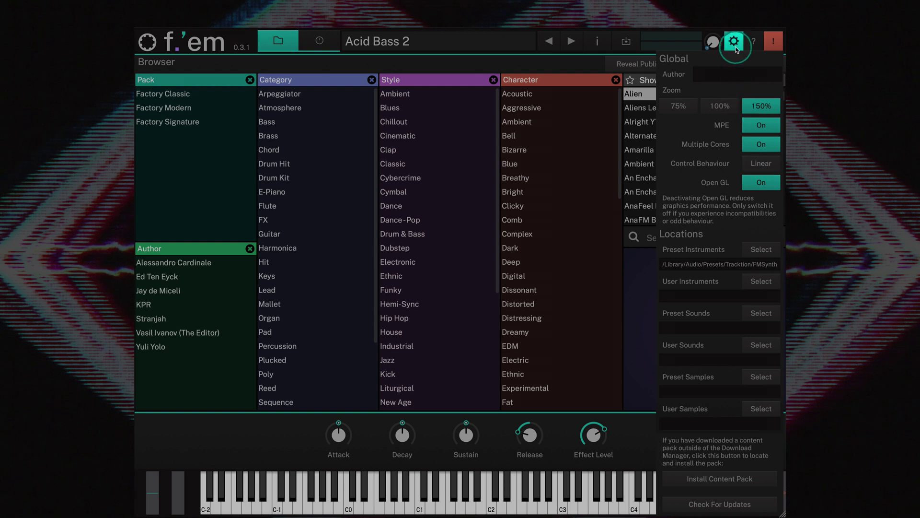
{"action": "left_click", "coordinate": [734, 47]}
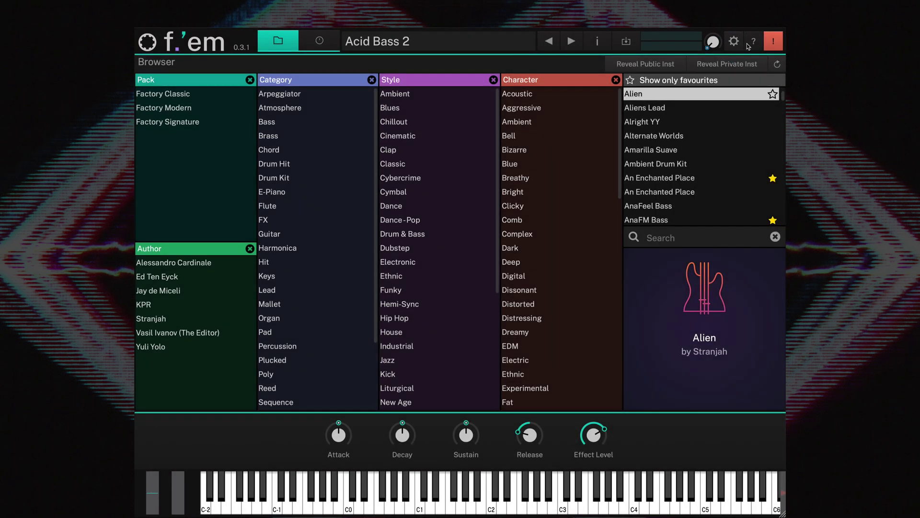
{"action": "left_click", "coordinate": [754, 44]}
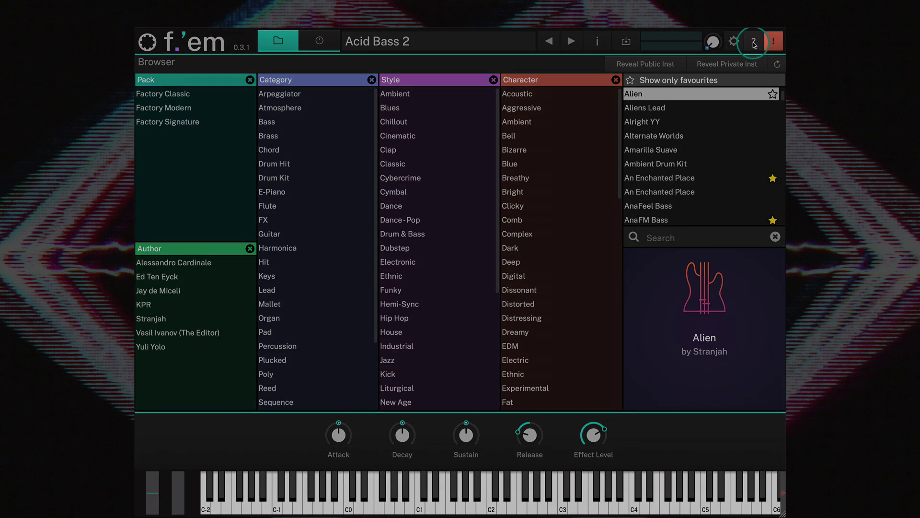
{"action": "left_click", "coordinate": [774, 43]}
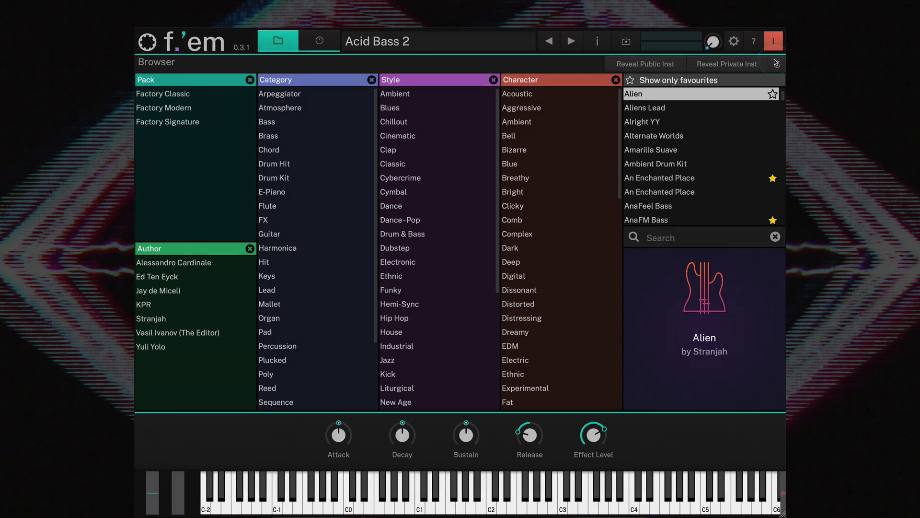
{"action": "left_click", "coordinate": [777, 65]}
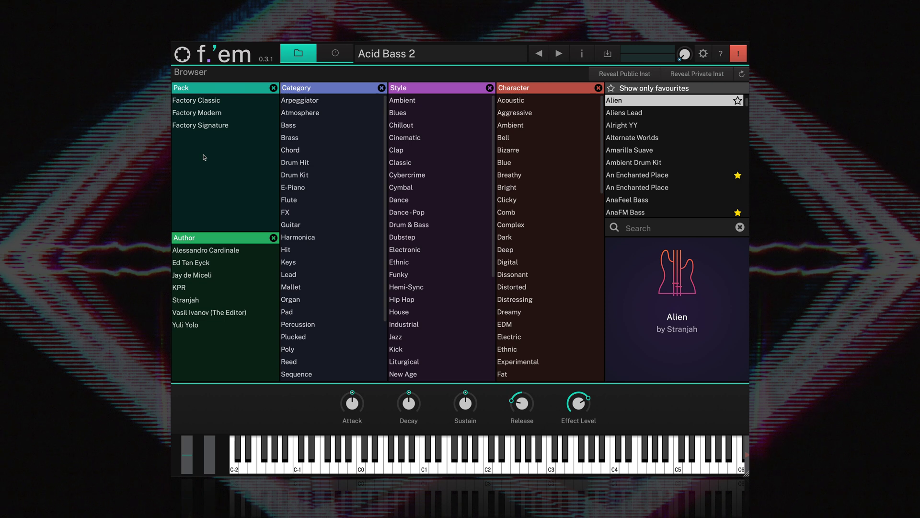
Filter presets by Factory Signature, Stranjah, Bass, Drum & Bass and Nasty, then load Dubstep Wobble
{"action": "left_click", "coordinate": [203, 127]}
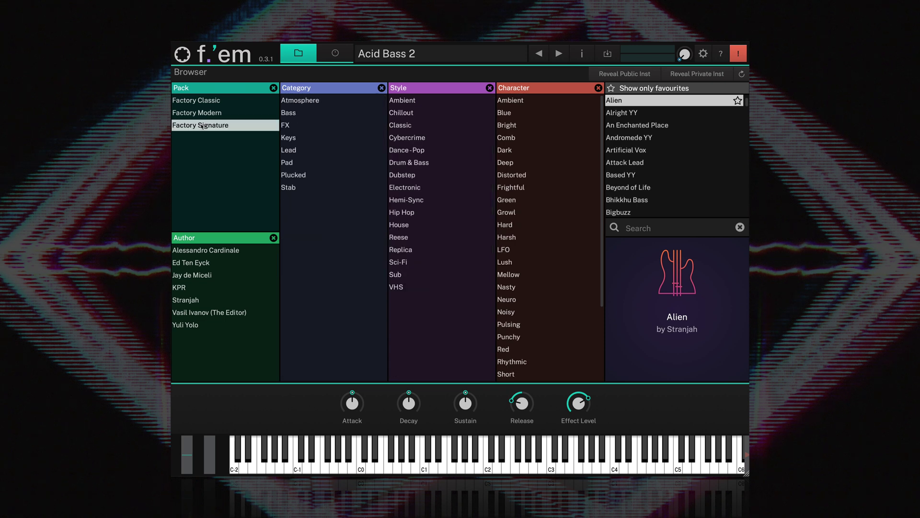
{"action": "left_click", "coordinate": [191, 300]}
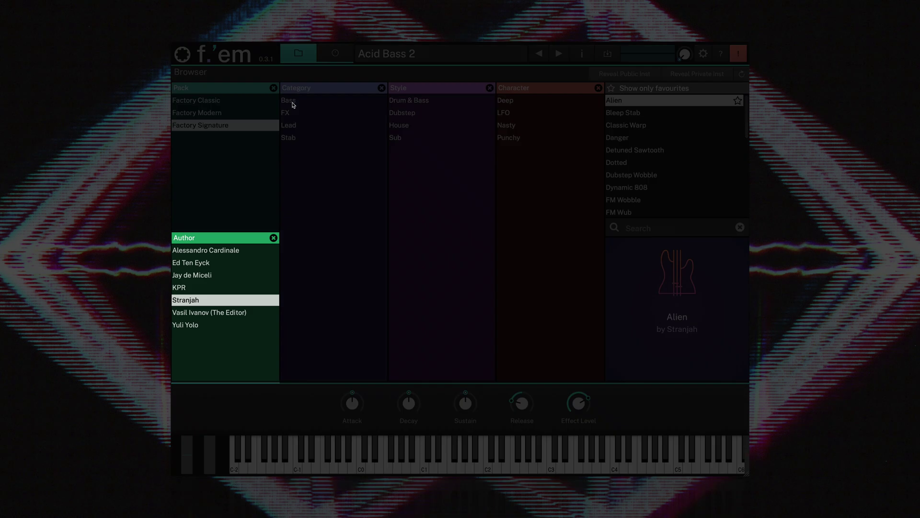
{"action": "left_click", "coordinate": [292, 102]}
{"action": "left_click", "coordinate": [403, 100]}
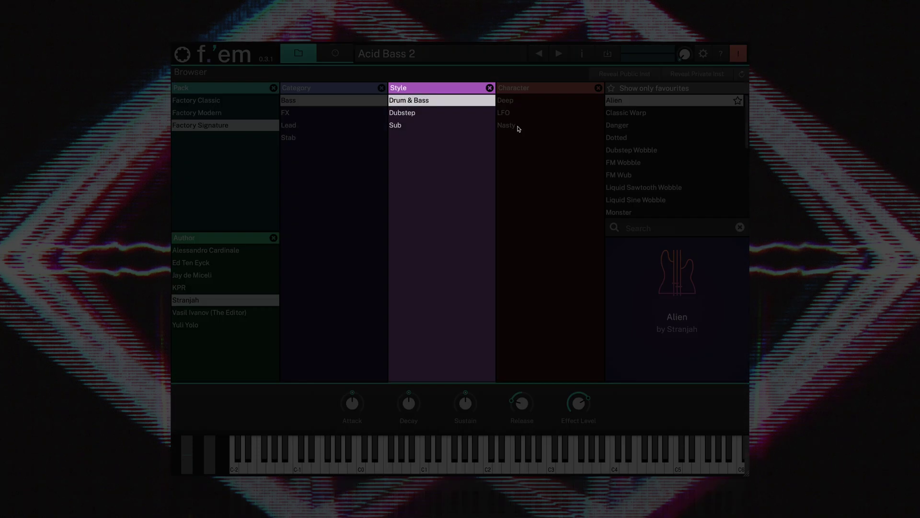
{"action": "left_click", "coordinate": [518, 126]}
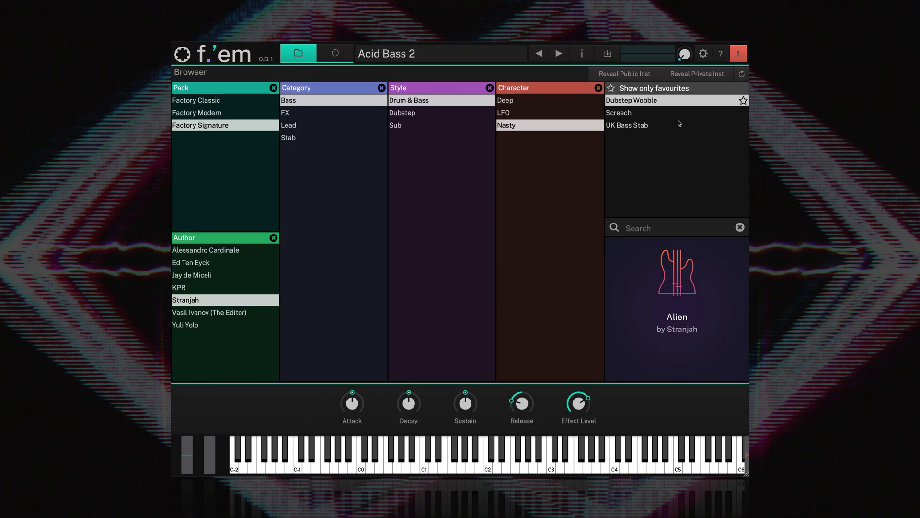
{"action": "left_click", "coordinate": [679, 103]}
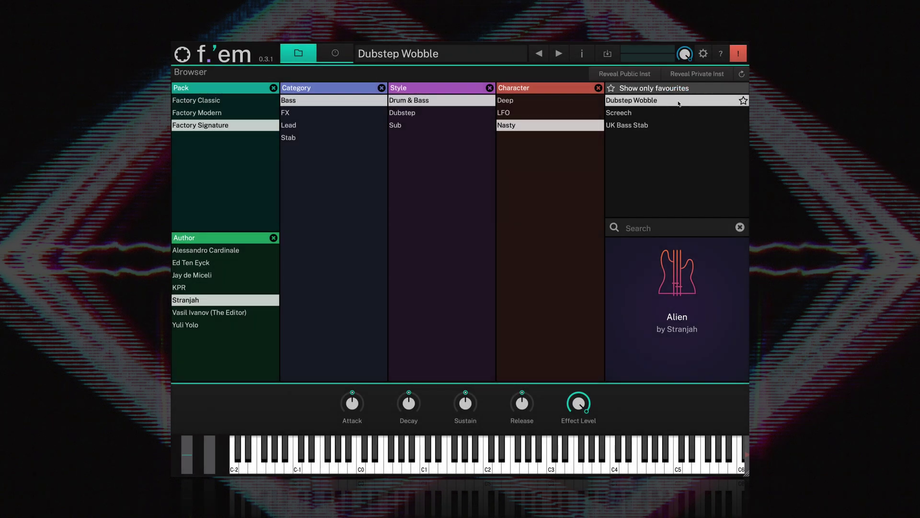
Star Dubstep Wobble as a favourite and toggle Show only favourites on and off
{"action": "left_click", "coordinate": [743, 100]}
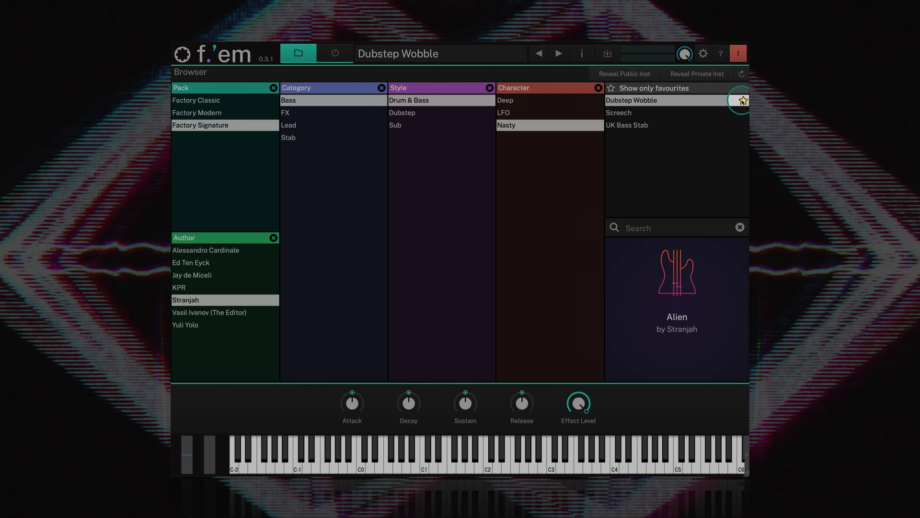
{"action": "left_click", "coordinate": [612, 88]}
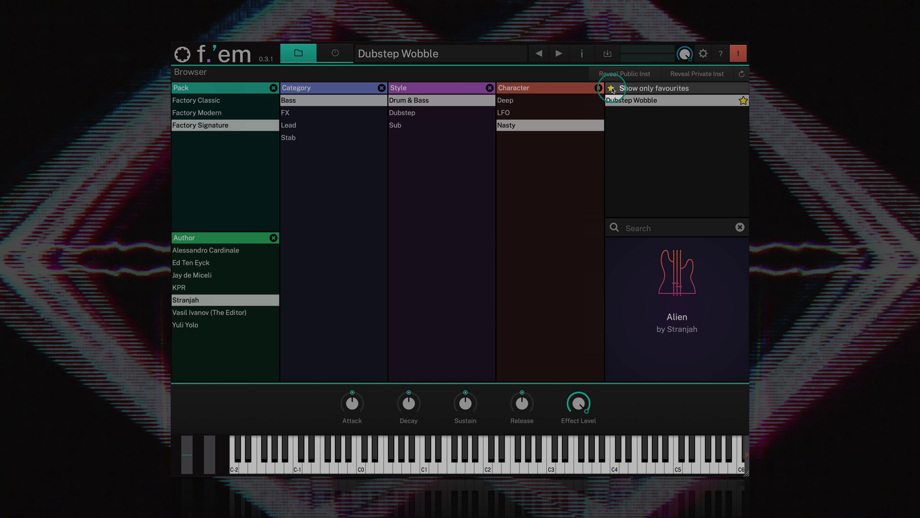
{"action": "left_click", "coordinate": [612, 89]}
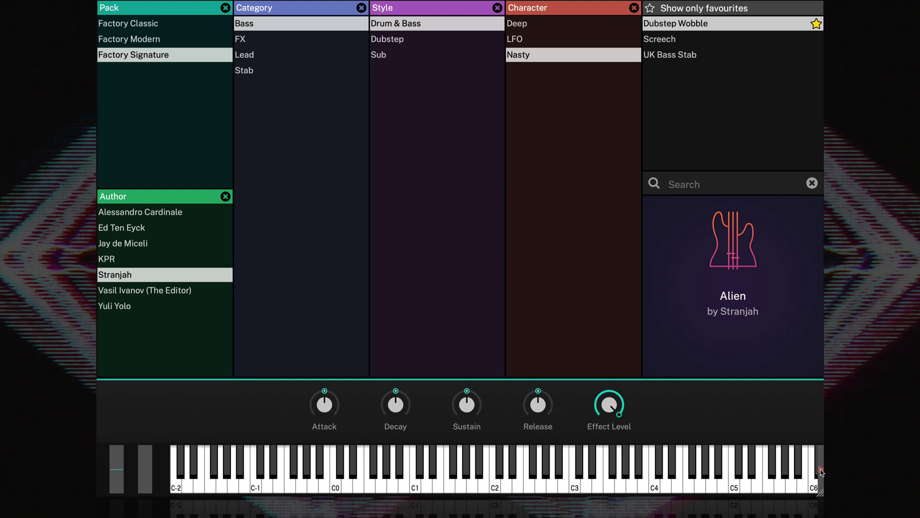
Shift the keyboard up two octaves for a note near C7, back down two, bend pitch, and load Jamaicaine
{"action": "left_click", "coordinate": [822, 472]}
{"action": "left_click", "coordinate": [821, 472]}
{"action": "left_click", "coordinate": [726, 470]}
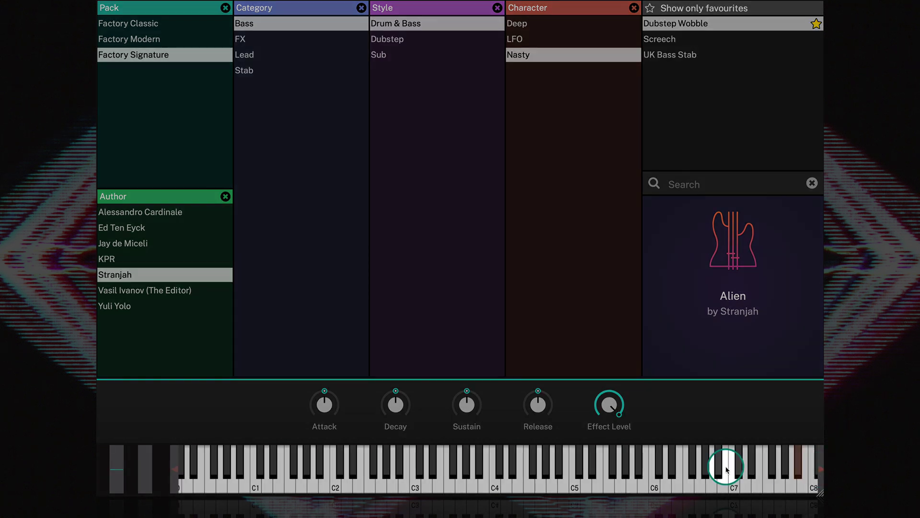
{"action": "left_click", "coordinate": [174, 470]}
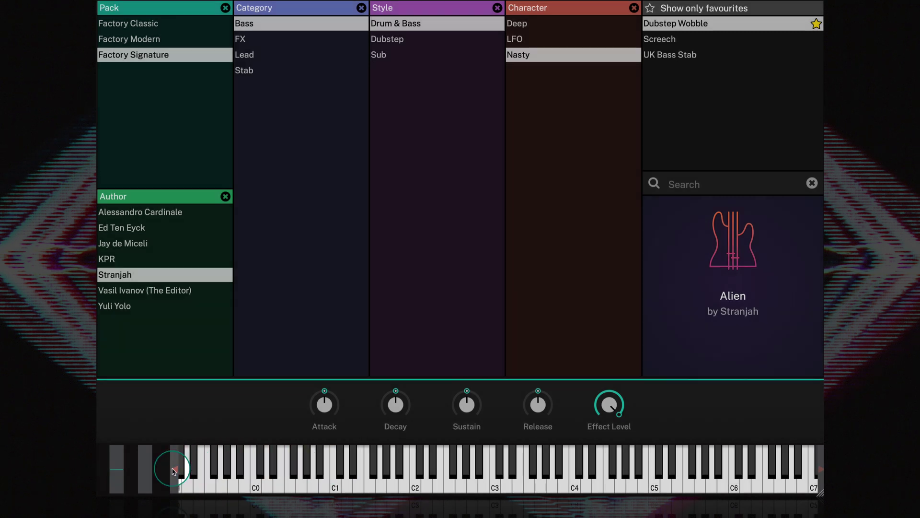
{"action": "left_click", "coordinate": [174, 470]}
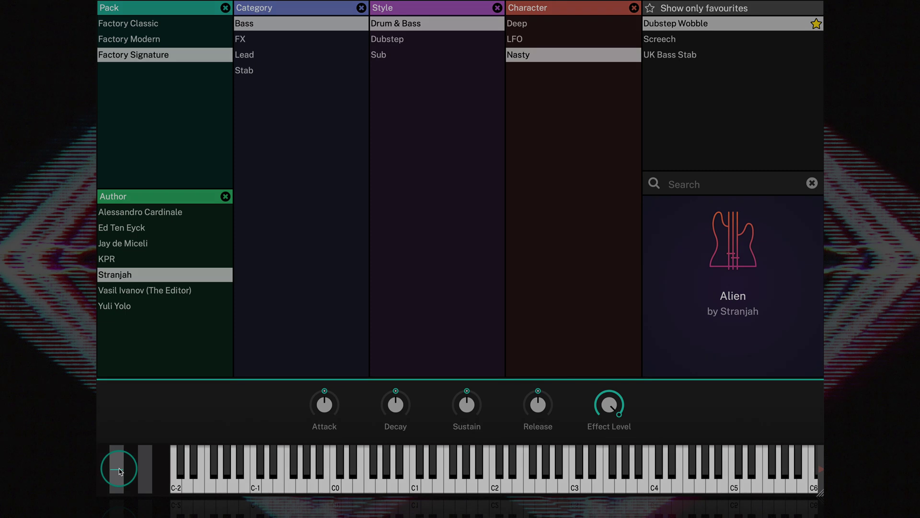
{"action": "mouse_move", "coordinate": [117, 467]}
{"action": "left_mouse_down"}
{"action": "mouse_move", "coordinate": [122, 450]}
{"action": "mouse_move", "coordinate": [118, 472]}
{"action": "left_mouse_up"}
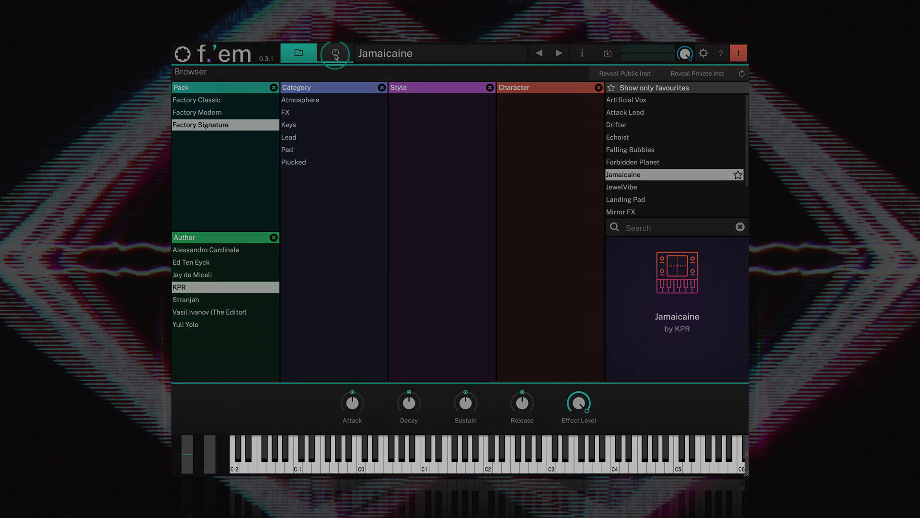
{"action": "left_click", "coordinate": [336, 54]}
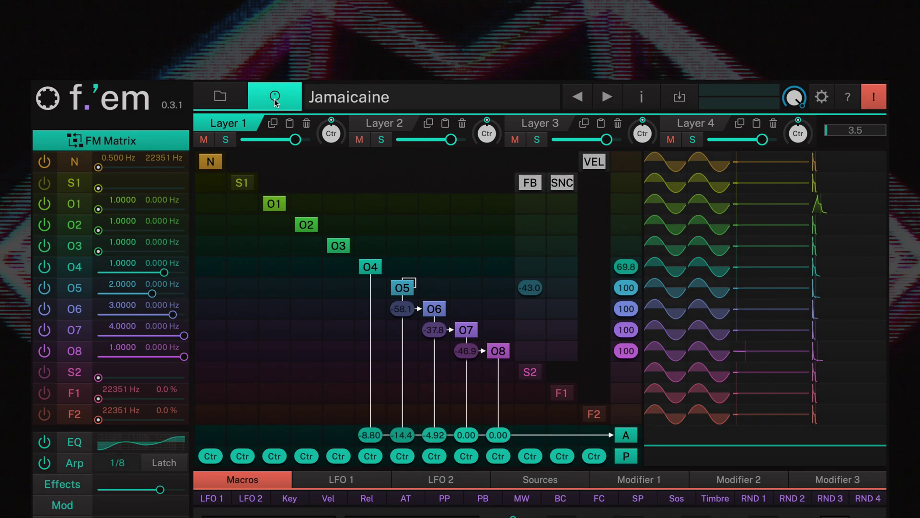
Switch the Jamaicaine edit page to Layer 2, showing only Operator 8 routed to the output
{"action": "left_click", "coordinate": [379, 124]}
Browse Layers 3, 2 and 1, then toggle Layer 1's mute, lower its volume slightly and pan it right
{"action": "left_click", "coordinate": [524, 124]}
{"action": "left_click", "coordinate": [382, 123]}
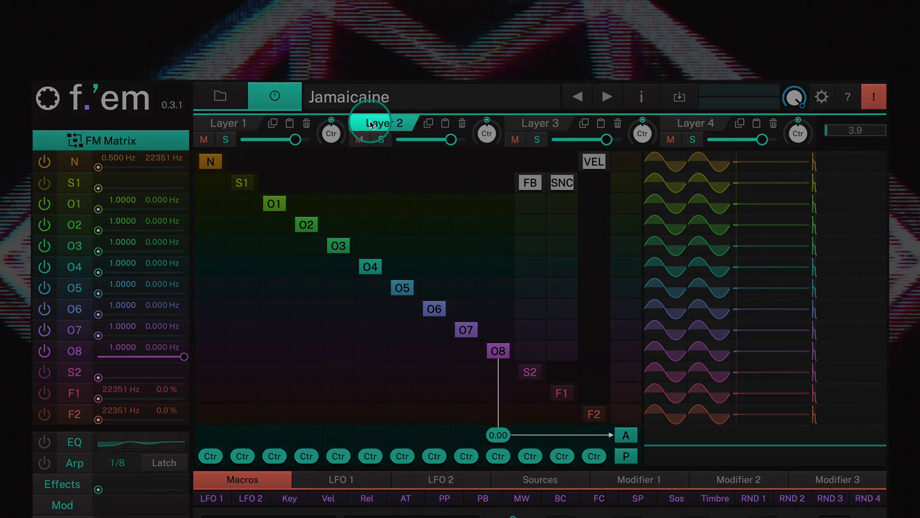
{"action": "left_click", "coordinate": [251, 124]}
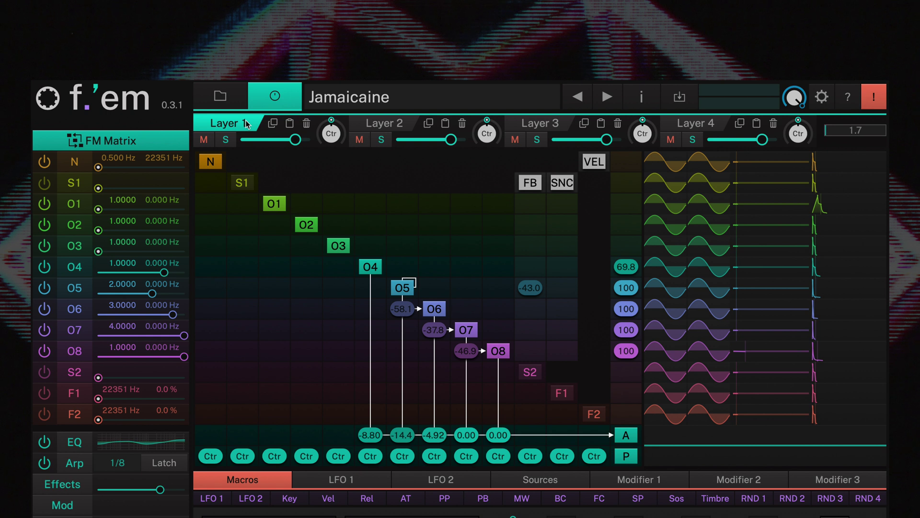
{"action": "left_click", "coordinate": [208, 140]}
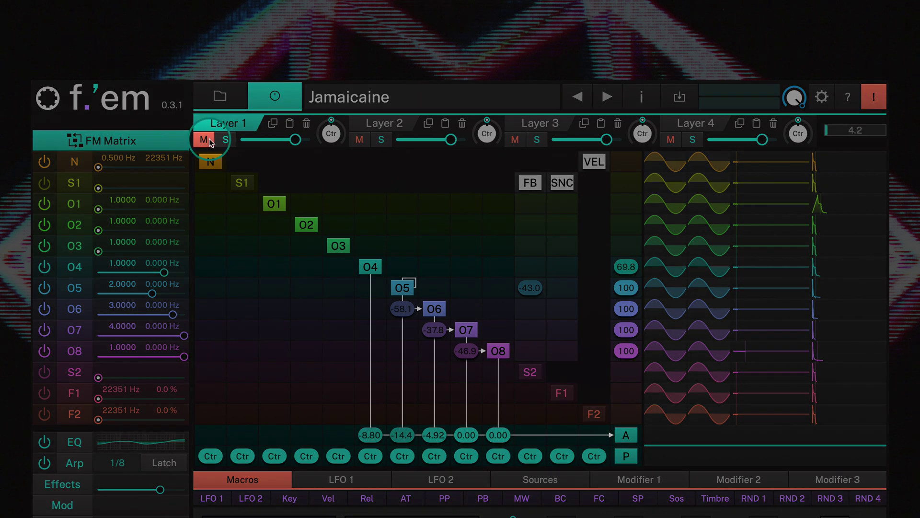
{"action": "left_click", "coordinate": [225, 139]}
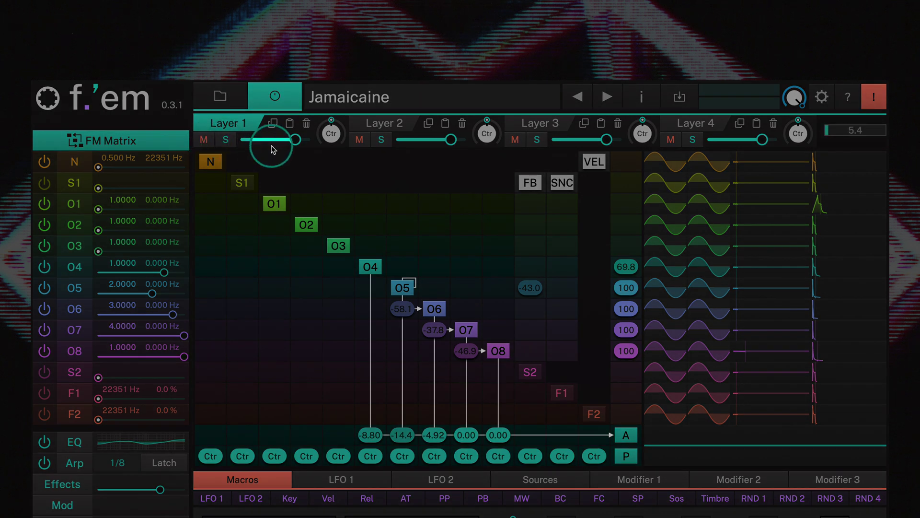
{"action": "mouse_move", "coordinate": [294, 141]}
{"action": "left_mouse_down"}
{"action": "mouse_move", "coordinate": [263, 140]}
{"action": "mouse_move", "coordinate": [298, 145]}
{"action": "mouse_move", "coordinate": [288, 146]}
{"action": "left_mouse_up"}
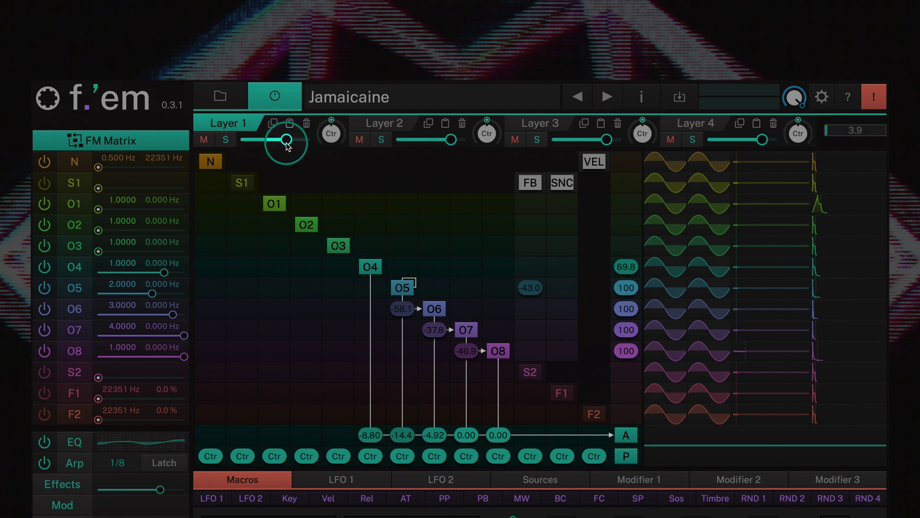
{"action": "mouse_move", "coordinate": [331, 133]}
{"action": "left_mouse_down"}
{"action": "mouse_move", "coordinate": [318, 185]}
{"action": "mouse_move", "coordinate": [362, 69]}
{"action": "mouse_move", "coordinate": [329, 124]}
{"action": "left_mouse_up"}
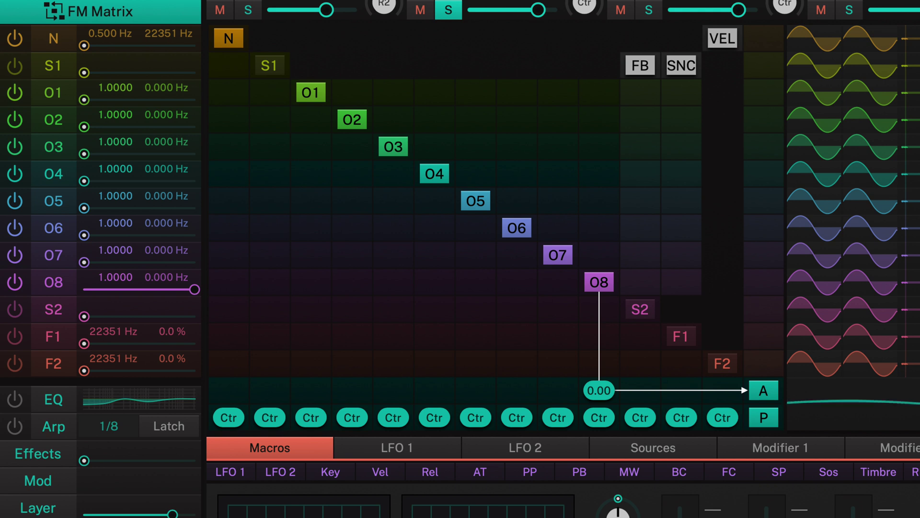
In Layer 2's matrix, route O7 into O8 at -33.8 and O8 back into O7 at -38.7
{"action": "left_click", "coordinate": [554, 286]}
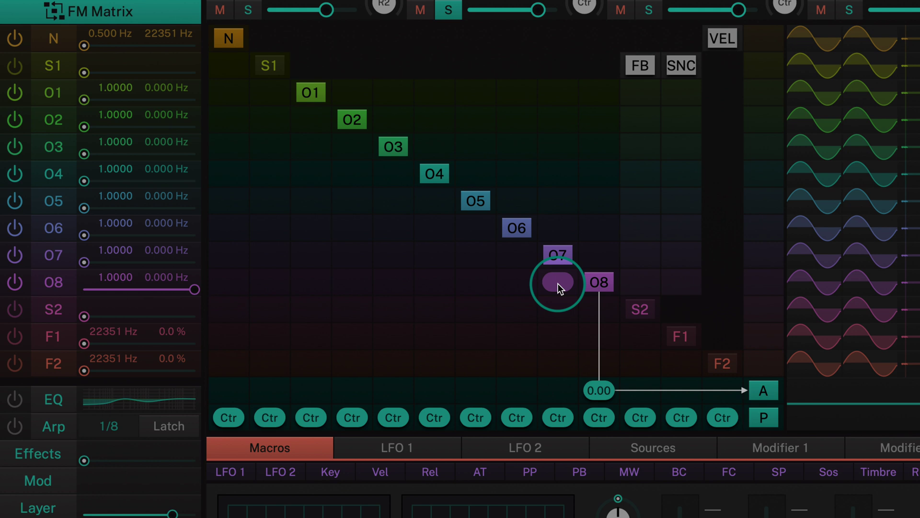
{"action": "left_click_drag", "start_coordinate": [558, 283], "coordinate": [557, 27]}
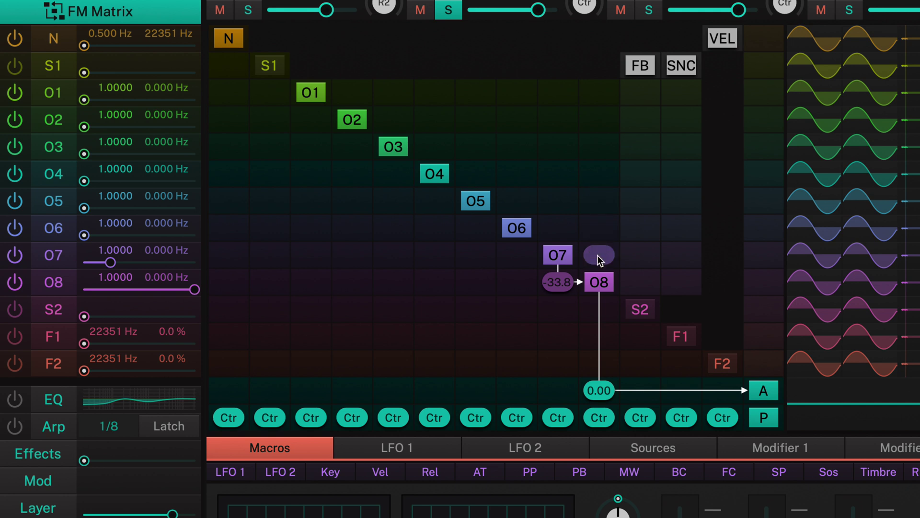
{"action": "left_click_drag", "start_coordinate": [597, 255], "coordinate": [600, 74]}
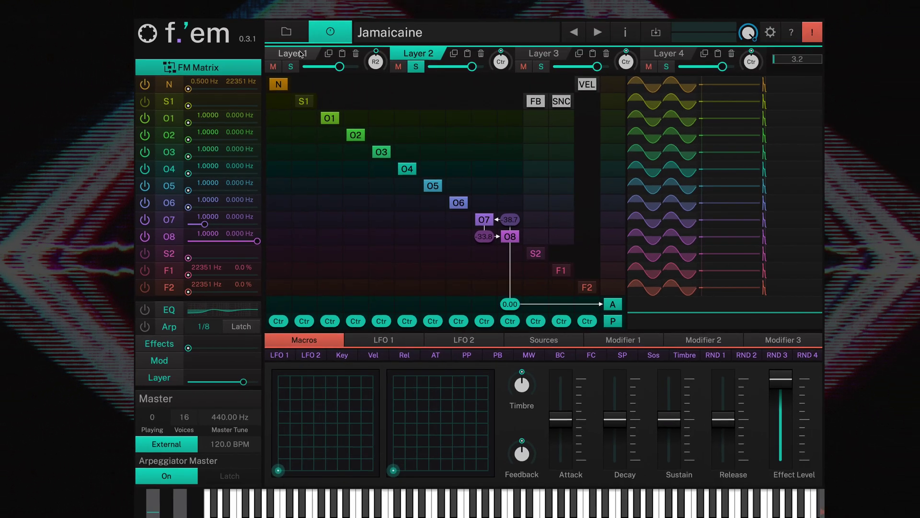
Return to Layer 1 and view the Noise, Sample 1, Operator 4 and Operator 5 pages
{"action": "left_click", "coordinate": [301, 54]}
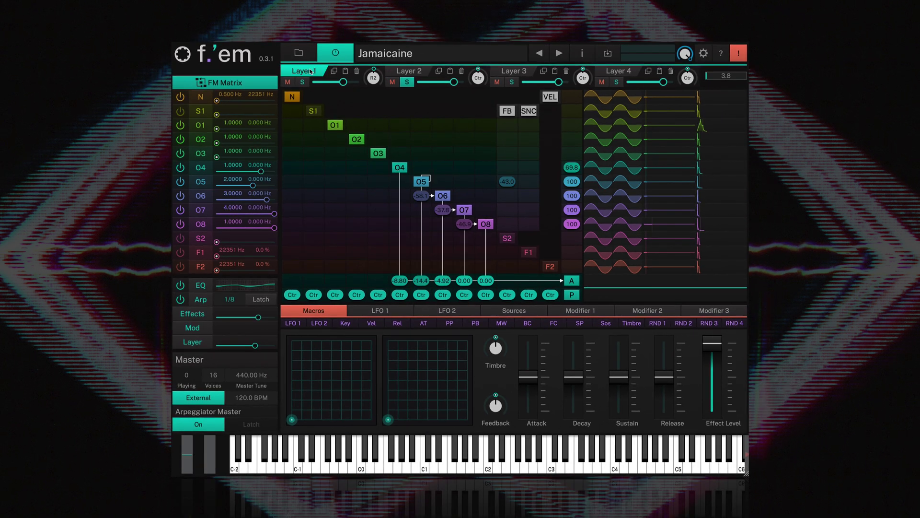
{"action": "left_click", "coordinate": [202, 96]}
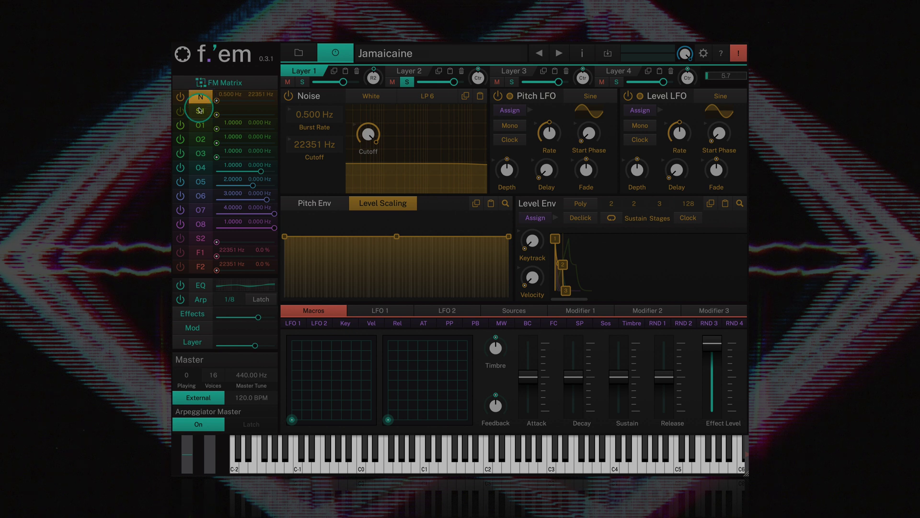
{"action": "left_click", "coordinate": [200, 111]}
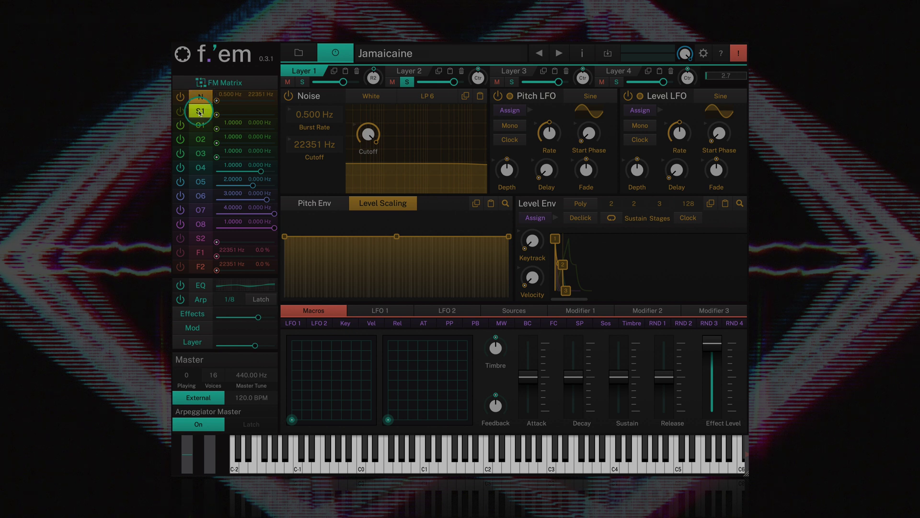
{"action": "left_click", "coordinate": [201, 167]}
{"action": "left_click", "coordinate": [200, 181]}
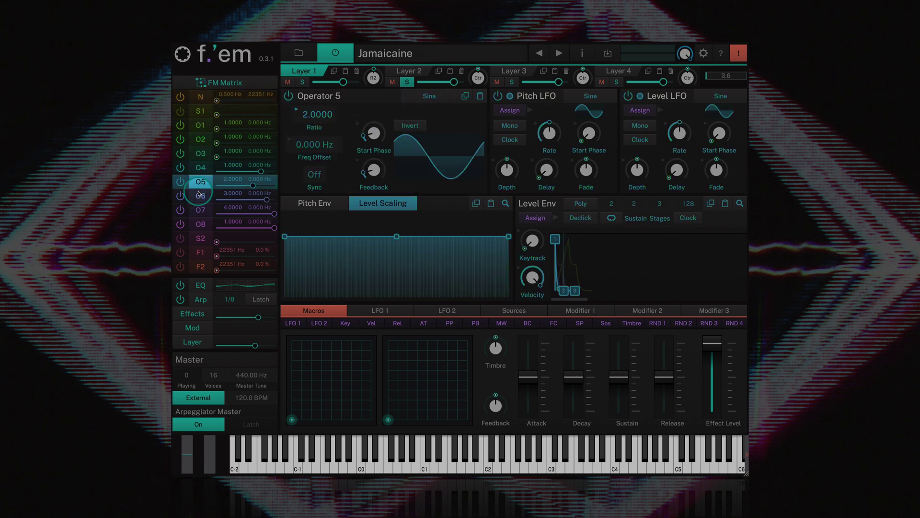
View the Filter 1, EQ, Arp, Effects and Mod pages, ending on the Layer settings page
{"action": "left_click", "coordinate": [200, 253]}
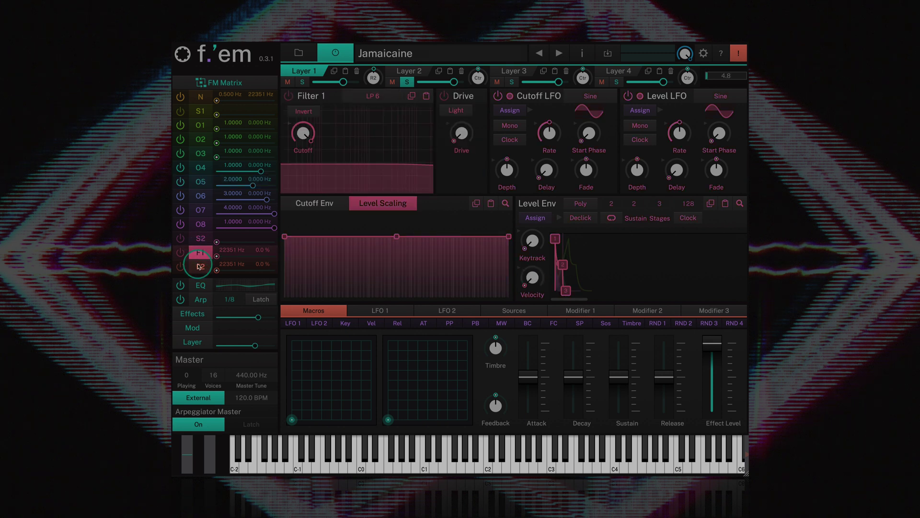
{"action": "left_click", "coordinate": [200, 285]}
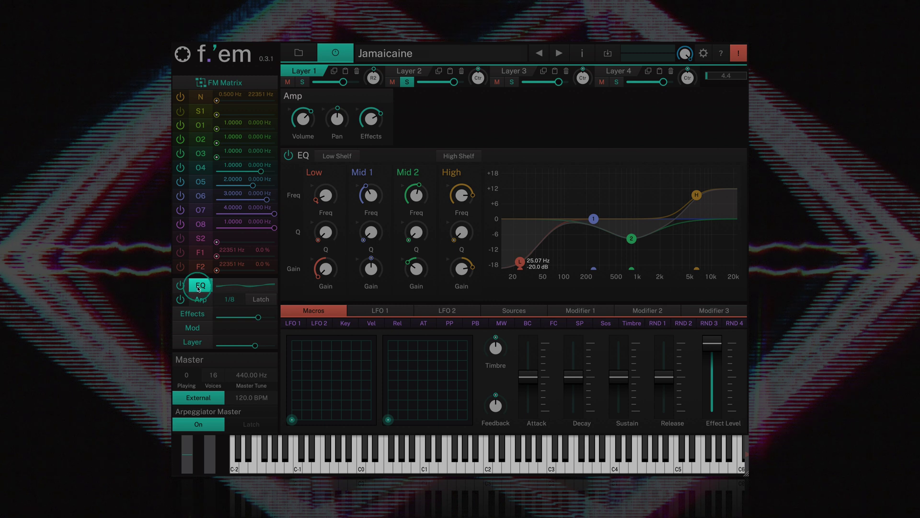
{"action": "left_click", "coordinate": [200, 299]}
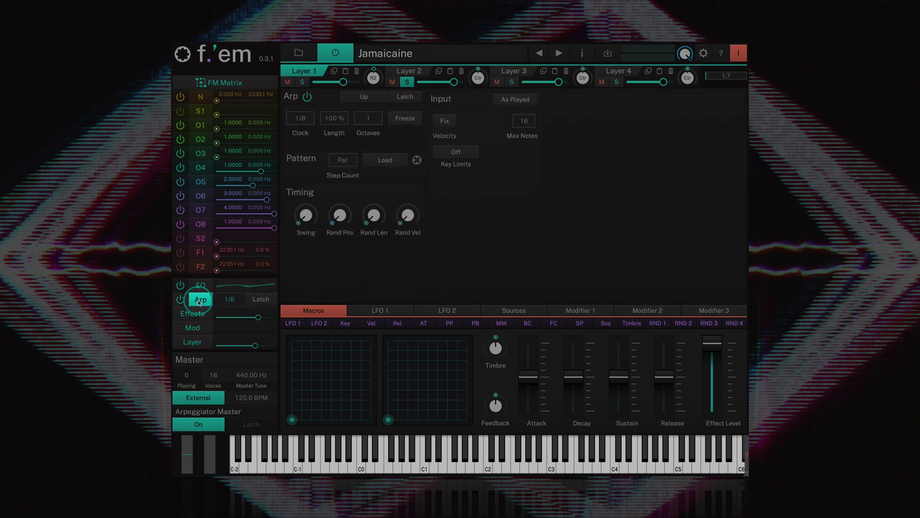
{"action": "left_click", "coordinate": [195, 314]}
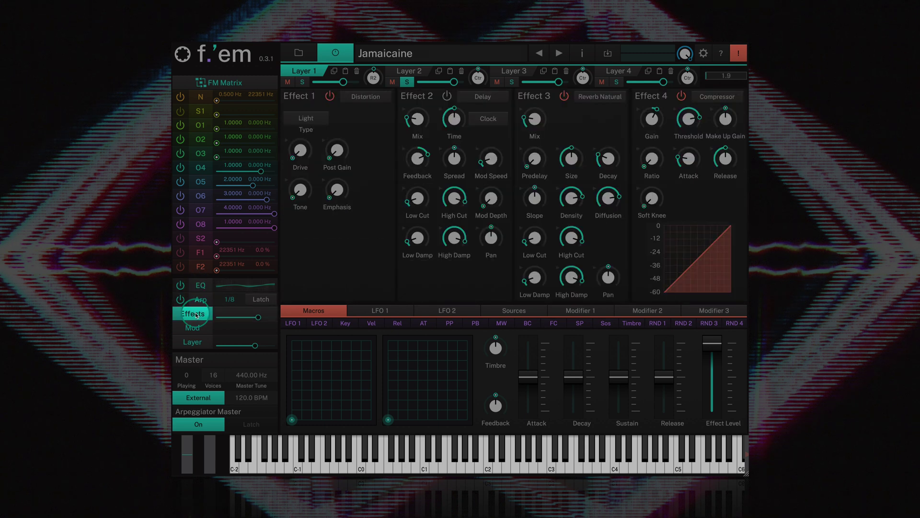
{"action": "left_click", "coordinate": [194, 328]}
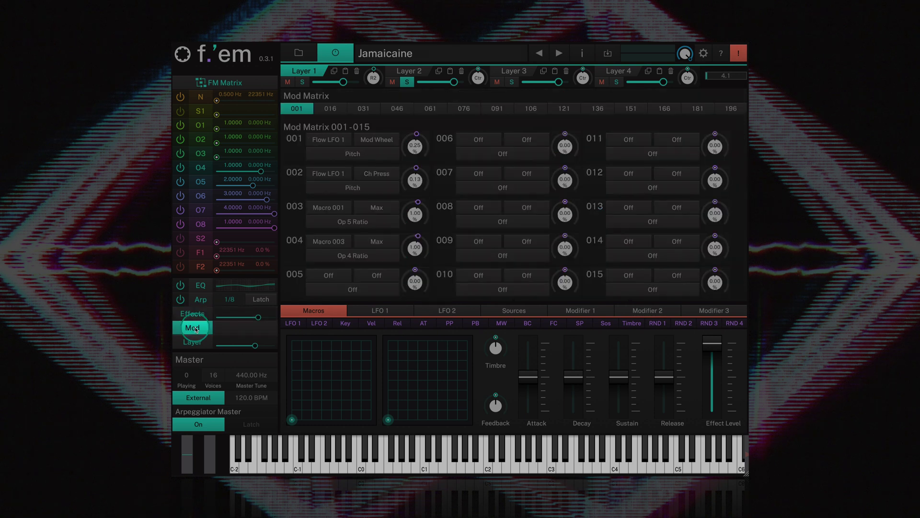
{"action": "left_click", "coordinate": [193, 342]}
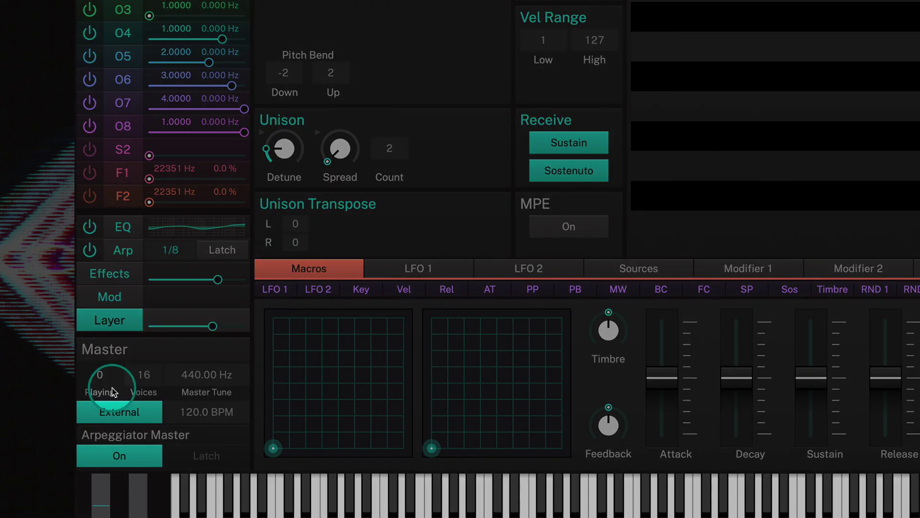
{"action": "left_click", "coordinate": [117, 411]}
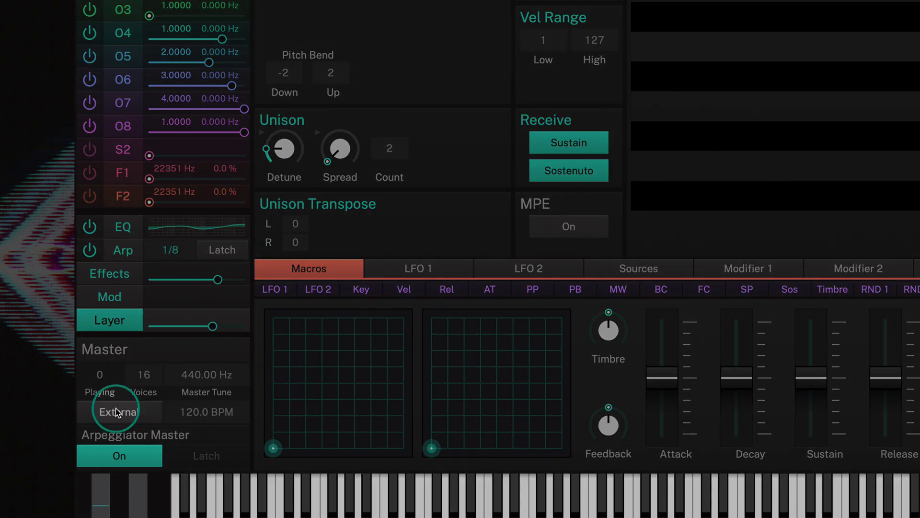
{"action": "left_click", "coordinate": [118, 411]}
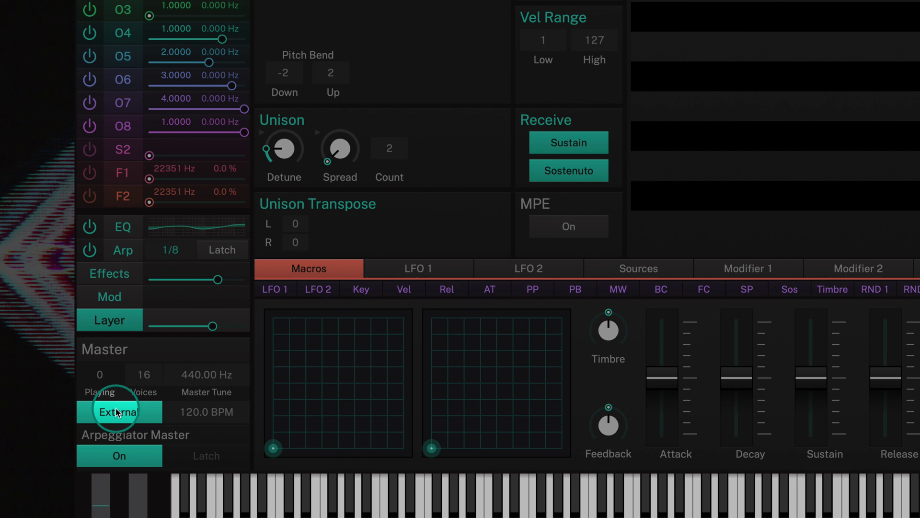
{"action": "left_click", "coordinate": [118, 411]}
{"action": "left_click_drag", "start_coordinate": [194, 412], "coordinate": [195, 438]}
{"action": "left_click", "coordinate": [135, 419]}
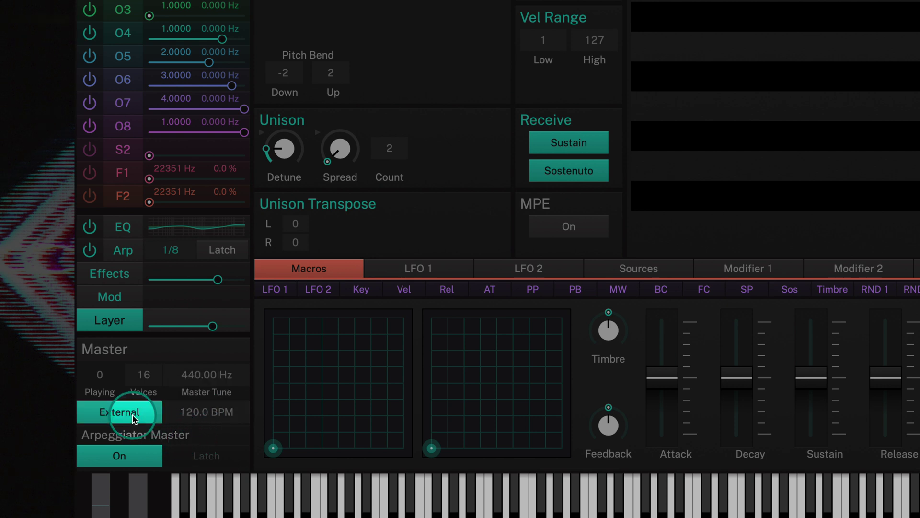
{"action": "left_click", "coordinate": [112, 457]}
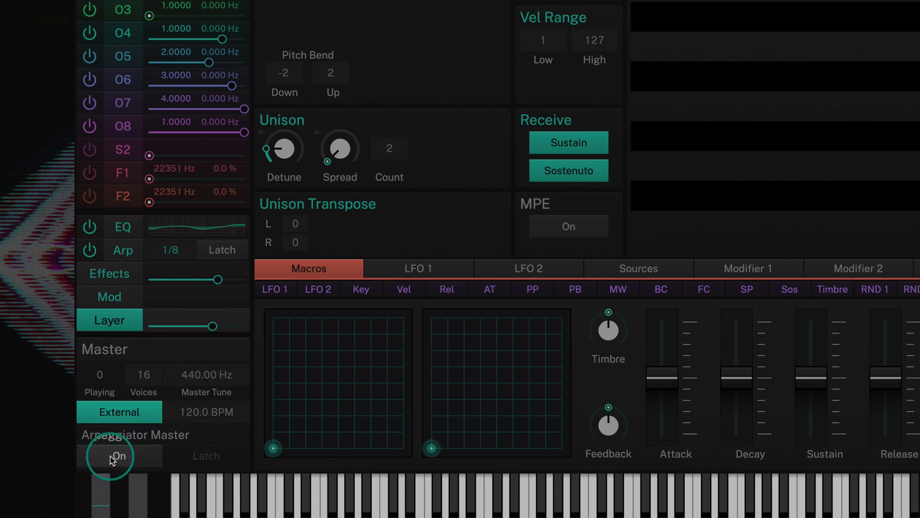
{"action": "left_click", "coordinate": [111, 459]}
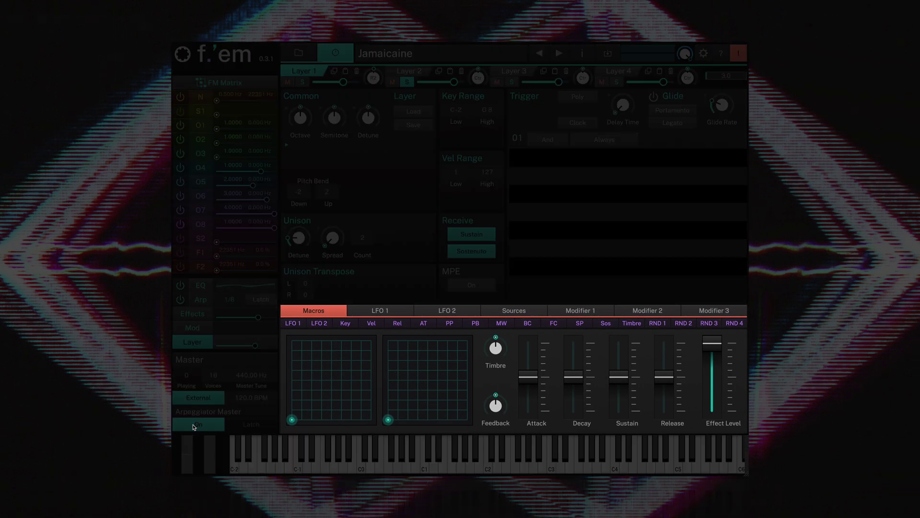
Show Operator 8's settings and view the LFO 1, LFO 2 and Sources panels below
{"action": "left_click", "coordinate": [203, 225]}
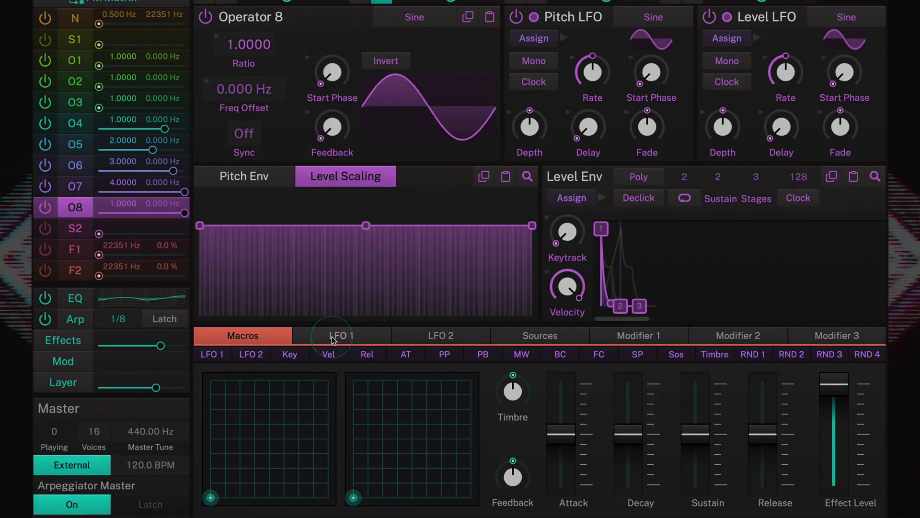
{"action": "left_click", "coordinate": [335, 335]}
{"action": "left_click", "coordinate": [442, 336]}
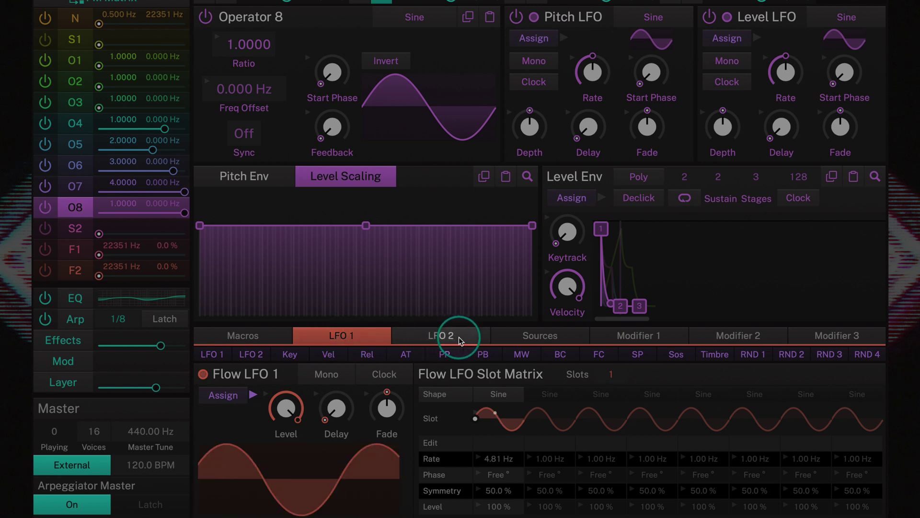
{"action": "left_click", "coordinate": [540, 335]}
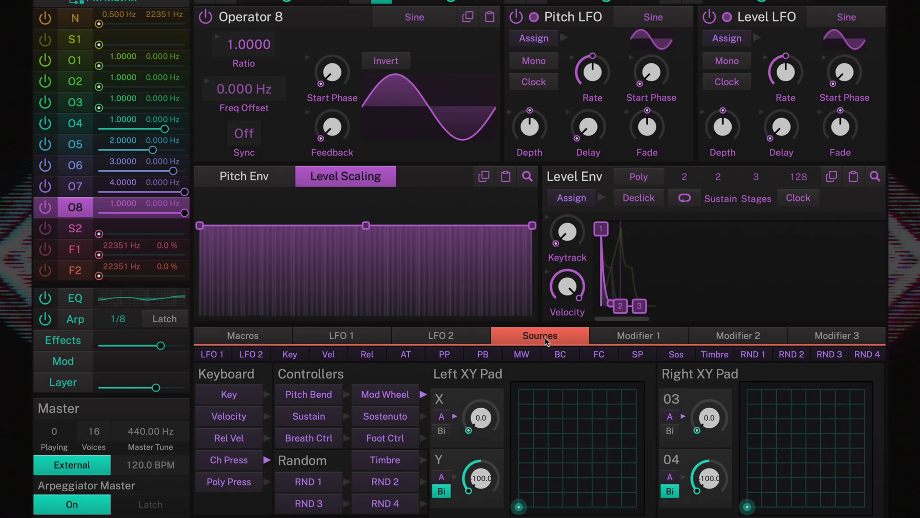
View modifiers 01–10, 11–20 and 21–30, then return to the Macros panel
{"action": "left_click", "coordinate": [629, 338]}
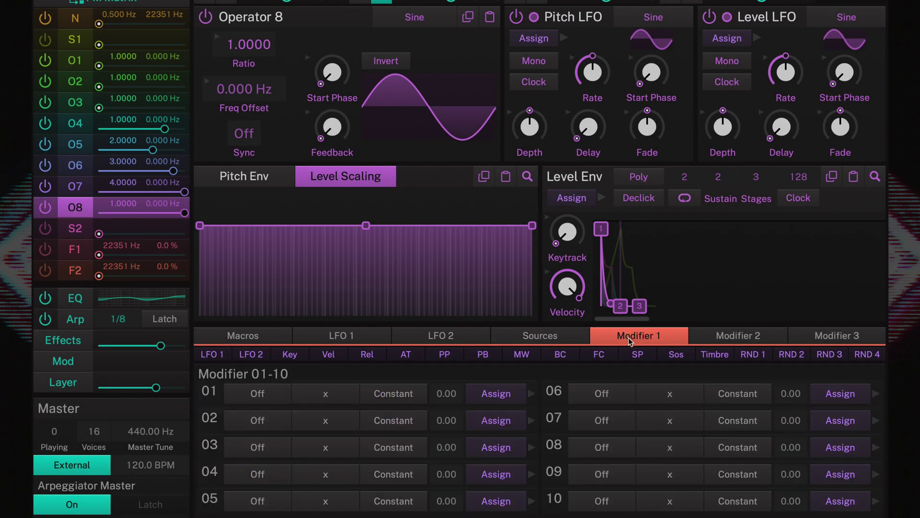
{"action": "left_click", "coordinate": [744, 339]}
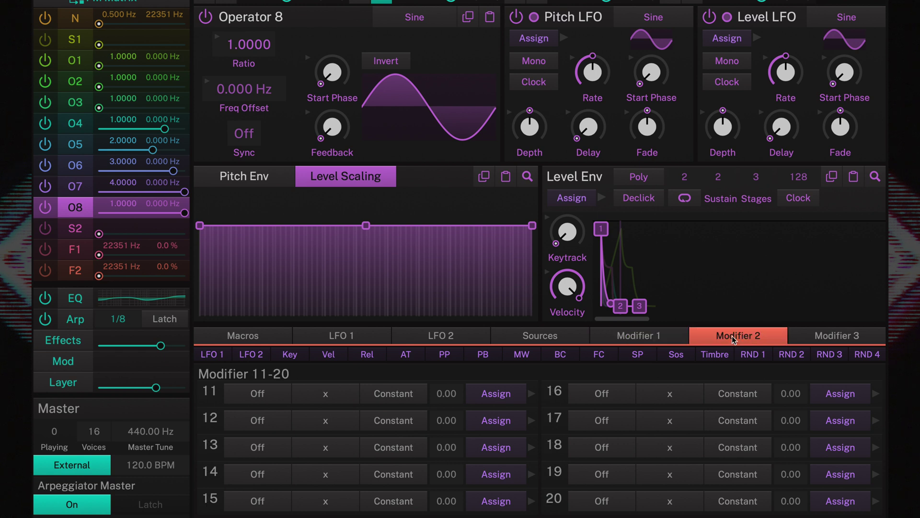
{"action": "left_click", "coordinate": [847, 340]}
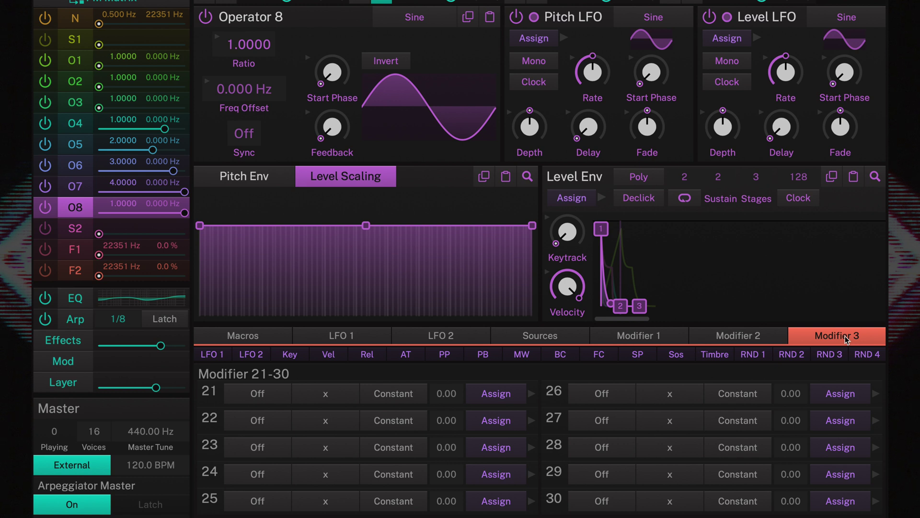
{"action": "left_click", "coordinate": [253, 335]}
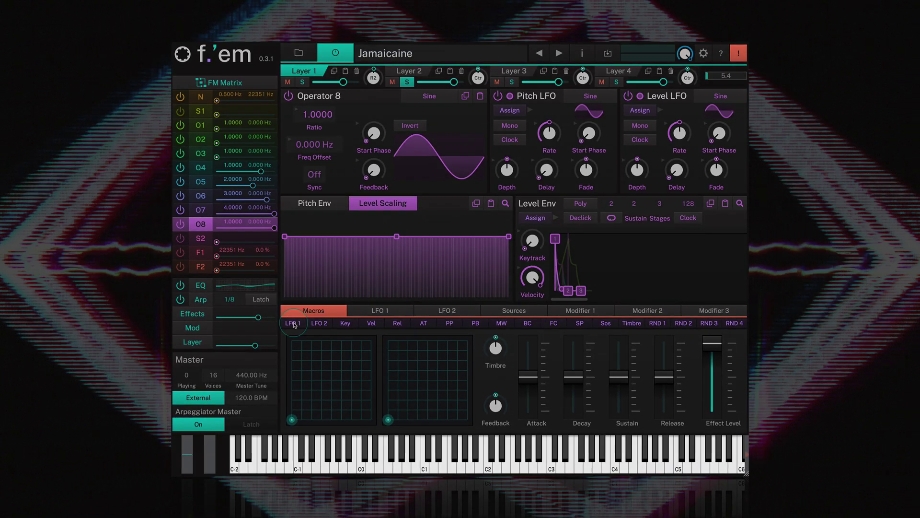
Assign LFO 1 to Operator 8's Start Phase with a 55.0% modulation amount
{"action": "left_click", "coordinate": [214, 357]}
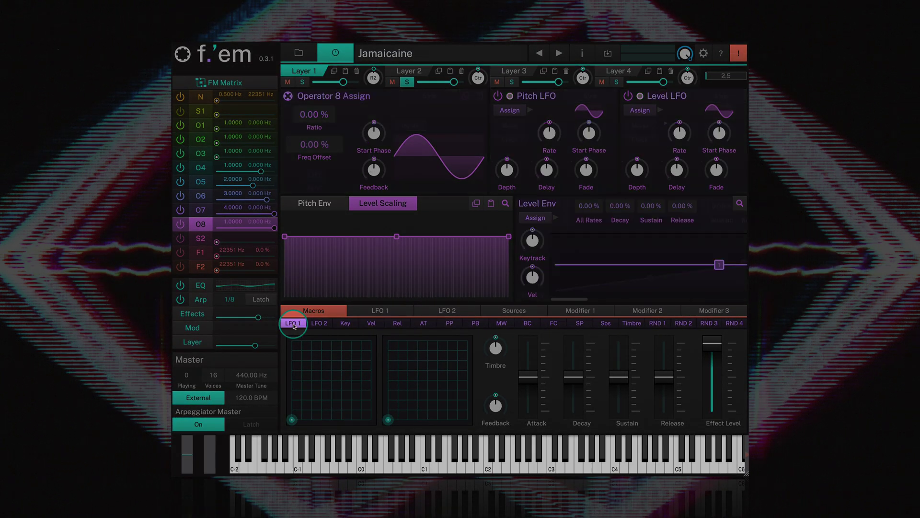
{"action": "left_click_drag", "start_coordinate": [374, 141], "coordinate": [390, 83]}
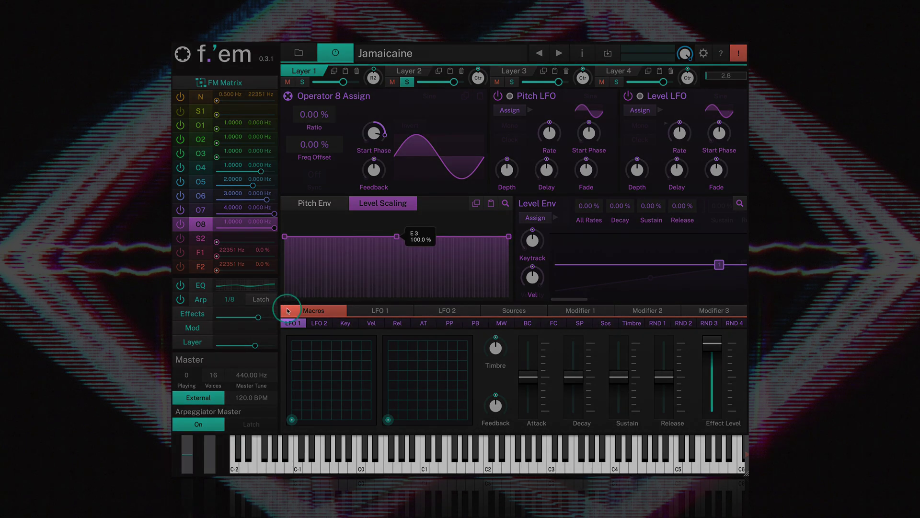
{"action": "left_click", "coordinate": [294, 326]}
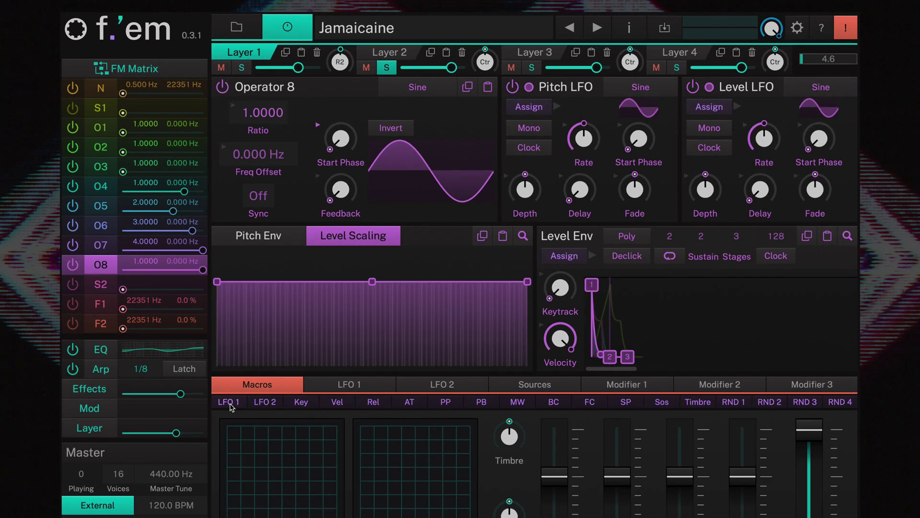
{"action": "left_click_drag", "start_coordinate": [293, 325], "coordinate": [319, 127]}
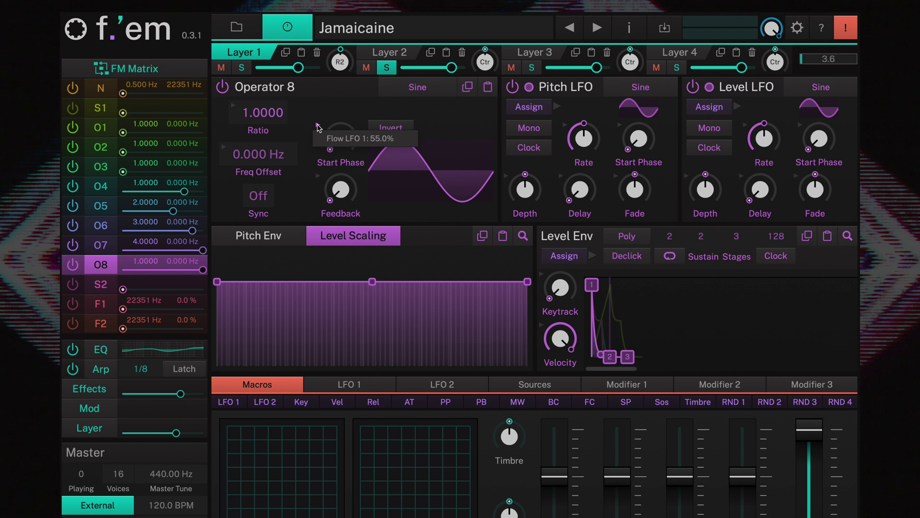
Check mod slot 005 (Flow LFO 1 to Op 8 Start Phase, 55.0%), then show the FM routing grid
{"action": "left_click", "coordinate": [317, 127]}
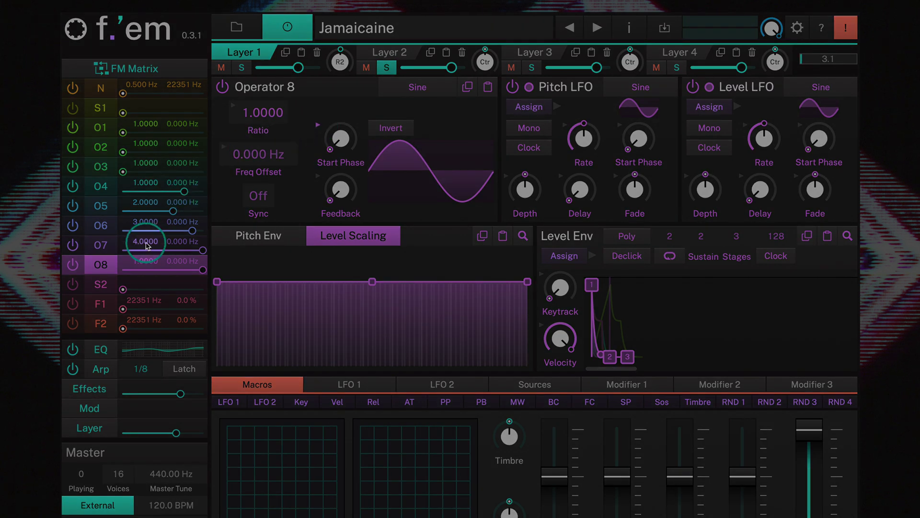
{"action": "left_click", "coordinate": [91, 408]}
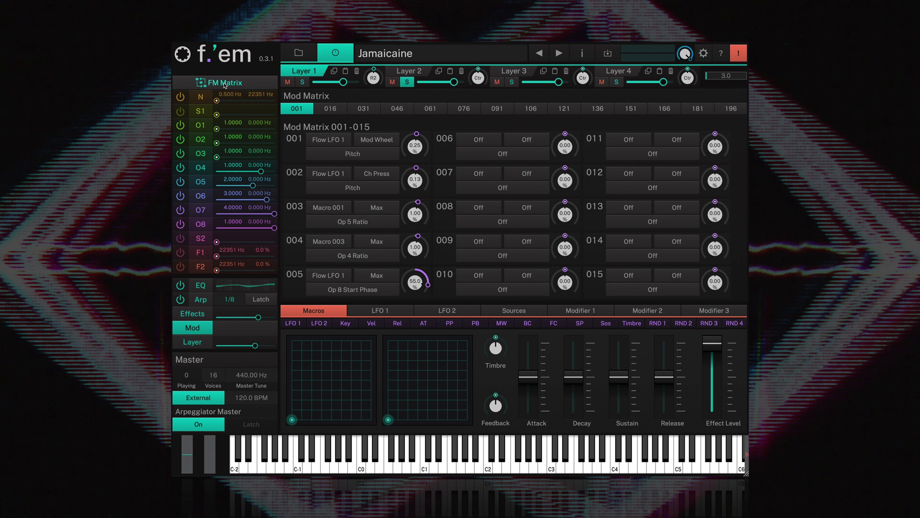
{"action": "left_click", "coordinate": [224, 85]}
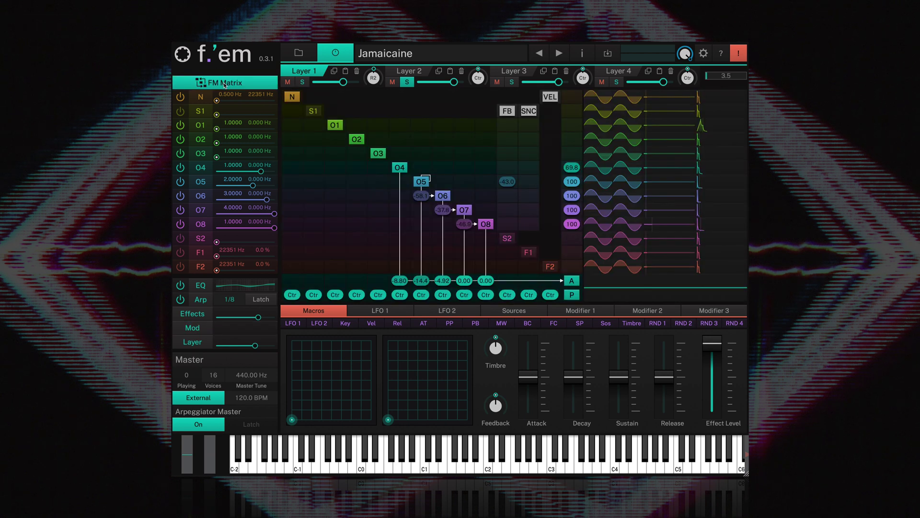